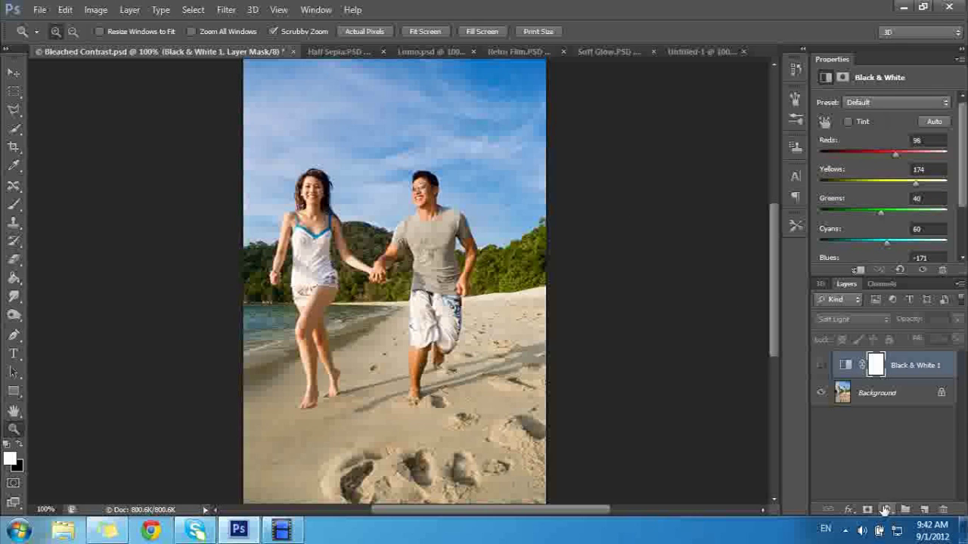
Step: Toggle the Black & White 1 layer's visibility repeatedly to compare the beach photo with and without the effect, leaving the layer visible
{"action": "left_click", "coordinate": [887, 511]}
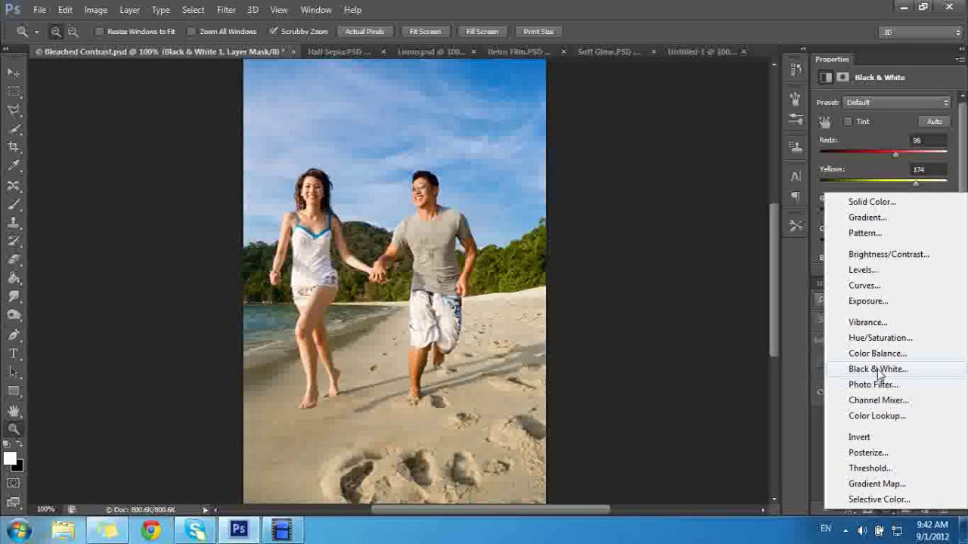
{"action": "left_click", "coordinate": [653, 352]}
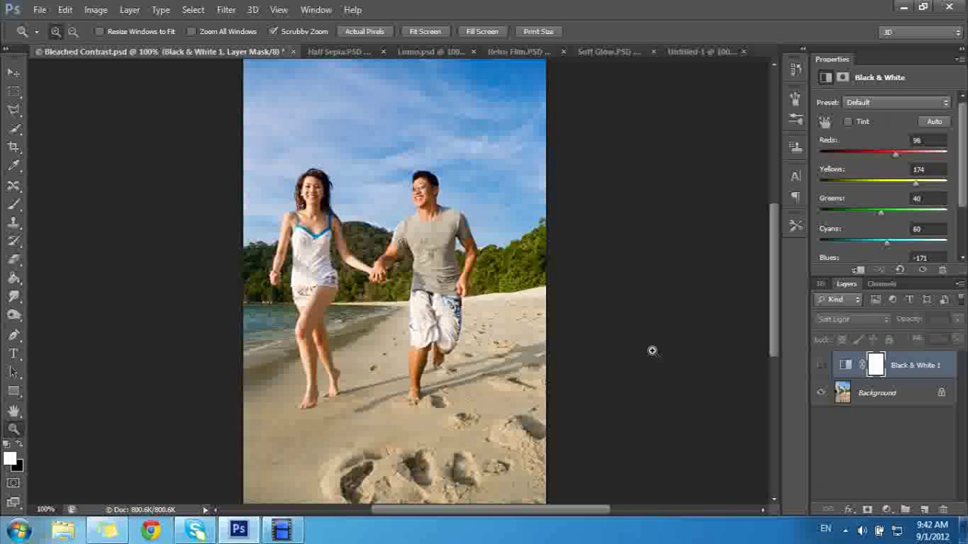
{"action": "left_click", "coordinate": [823, 366]}
{"action": "left_click", "coordinate": [823, 366]}
{"action": "left_click", "coordinate": [823, 366]}
{"action": "left_click", "coordinate": [823, 366]}
{"action": "left_click", "coordinate": [823, 366]}
{"action": "left_click", "coordinate": [822, 366]}
{"action": "left_click", "coordinate": [823, 366]}
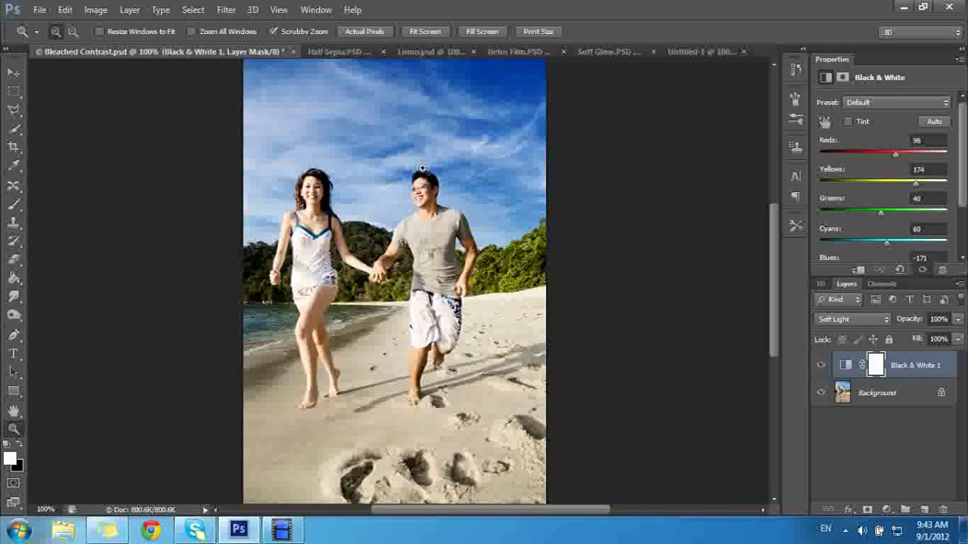
{"action": "left_click", "coordinate": [822, 365]}
{"action": "left_click", "coordinate": [822, 365]}
{"action": "left_click", "coordinate": [822, 365]}
{"action": "left_click", "coordinate": [822, 366]}
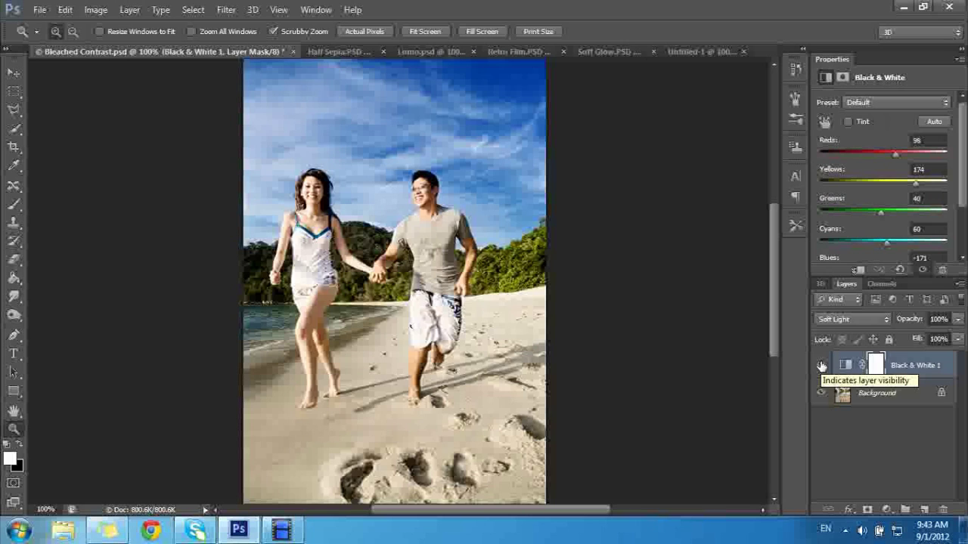
{"action": "left_click", "coordinate": [822, 366]}
{"action": "left_click", "coordinate": [822, 366]}
Step: In the Black & White adjustment, set Reds to 47, Yellows to about 86, Greens to 61 and Cyans to 69
{"action": "left_click_drag", "start_coordinate": [962, 109], "coordinate": [962, 133]}
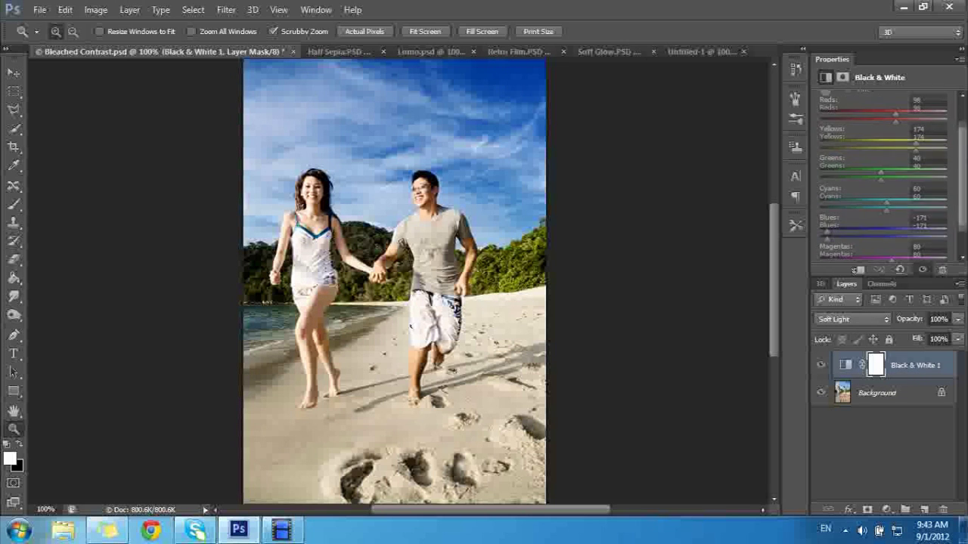
{"action": "scroll", "coordinate": [935, 121], "scroll_direction": "up", "scroll_amount": 3}
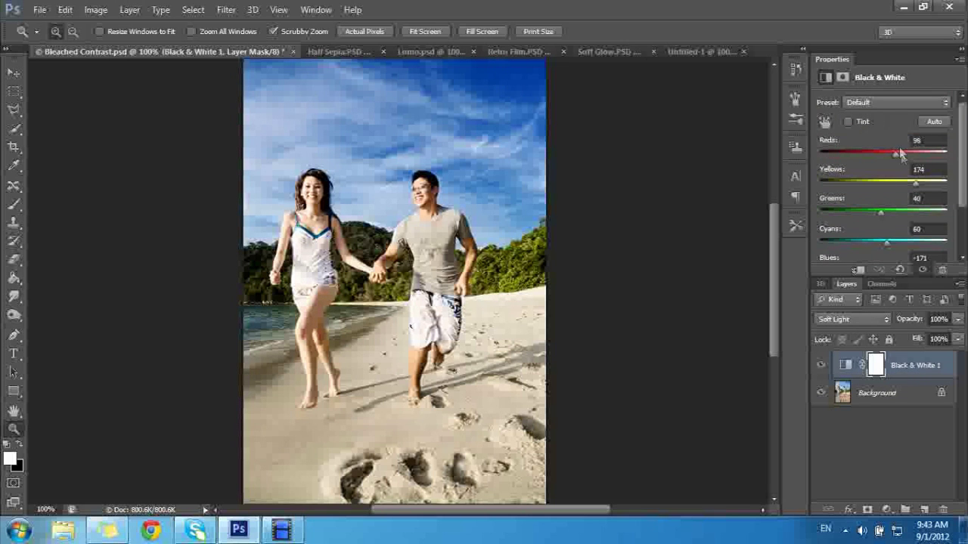
{"action": "mouse_move", "coordinate": [894, 155]}
{"action": "left_mouse_down"}
{"action": "mouse_move", "coordinate": [806, 159]}
{"action": "mouse_move", "coordinate": [895, 154]}
{"action": "mouse_move", "coordinate": [827, 157]}
{"action": "mouse_move", "coordinate": [882, 155]}
{"action": "left_mouse_up"}
{"action": "left_click_drag", "start_coordinate": [916, 183], "coordinate": [893, 182]}
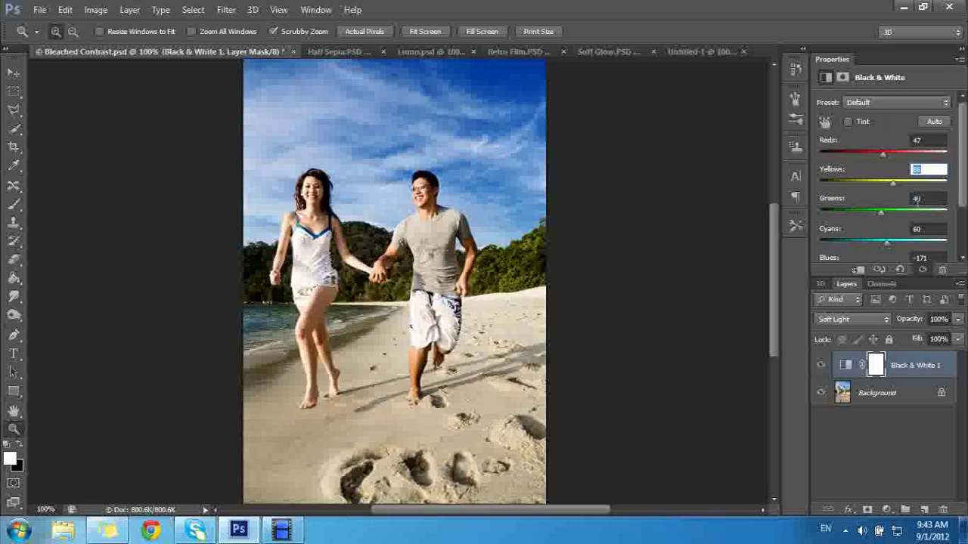
{"action": "mouse_move", "coordinate": [880, 211]}
{"action": "left_mouse_down"}
{"action": "mouse_move", "coordinate": [914, 209]}
{"action": "mouse_move", "coordinate": [817, 215]}
{"action": "mouse_move", "coordinate": [897, 209]}
{"action": "mouse_move", "coordinate": [845, 208]}
{"action": "mouse_move", "coordinate": [897, 207]}
{"action": "mouse_move", "coordinate": [877, 204]}
{"action": "mouse_move", "coordinate": [886, 208]}
{"action": "left_mouse_up"}
{"action": "mouse_move", "coordinate": [894, 243]}
{"action": "left_mouse_down"}
{"action": "mouse_move", "coordinate": [917, 237]}
{"action": "mouse_move", "coordinate": [795, 236]}
{"action": "mouse_move", "coordinate": [943, 238]}
{"action": "mouse_move", "coordinate": [814, 236]}
{"action": "mouse_move", "coordinate": [772, 249]}
{"action": "mouse_move", "coordinate": [889, 228]}
{"action": "left_mouse_up"}
Step: Set the Black & White adjustment's Blues to -200 and its Magentas to 100
{"action": "scroll", "coordinate": [888, 228], "scroll_direction": "down", "scroll_amount": 3}
{"action": "left_click_drag", "start_coordinate": [826, 204], "coordinate": [776, 212]}
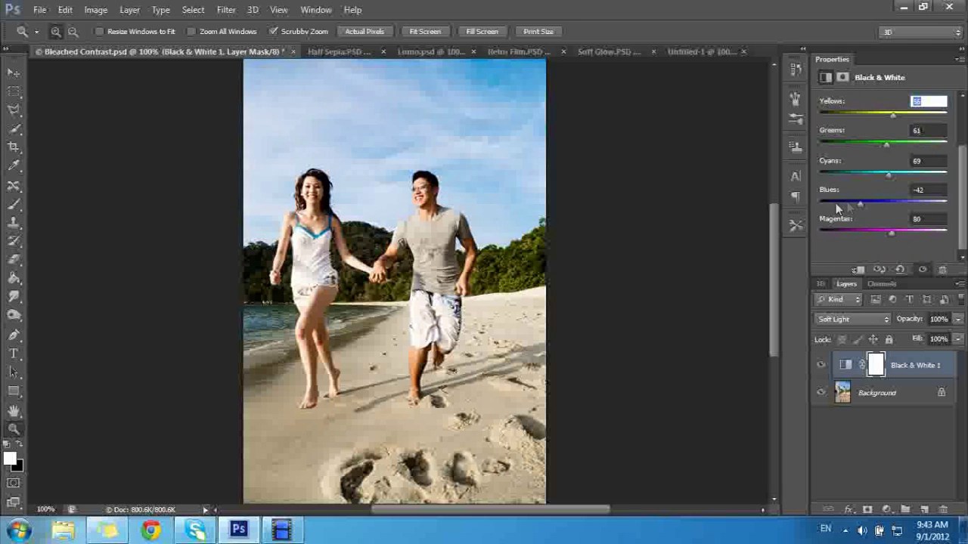
{"action": "left_click_drag", "start_coordinate": [892, 233], "coordinate": [791, 233]}
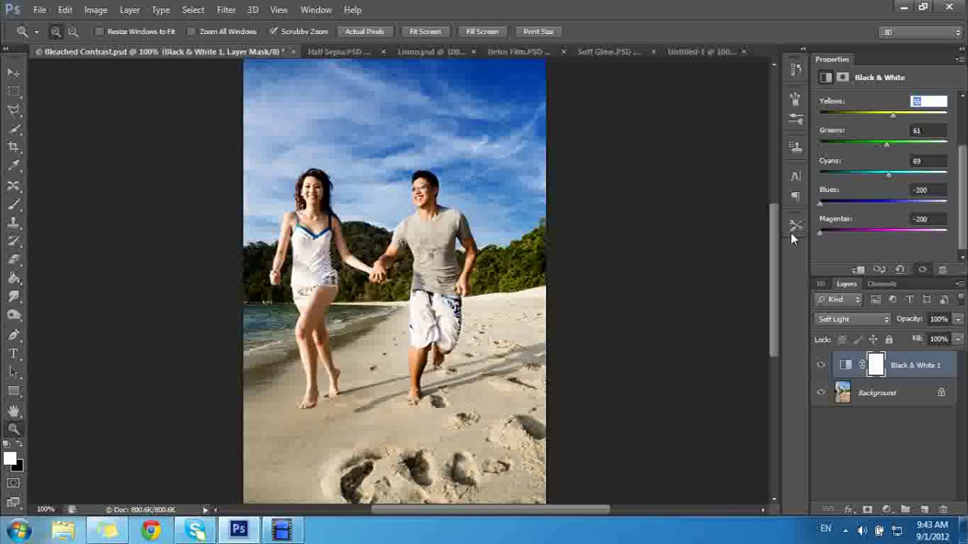
{"action": "mouse_move", "coordinate": [897, 218]}
{"action": "left_mouse_down"}
{"action": "mouse_move", "coordinate": [816, 219]}
{"action": "mouse_move", "coordinate": [895, 216]}
{"action": "left_mouse_up"}
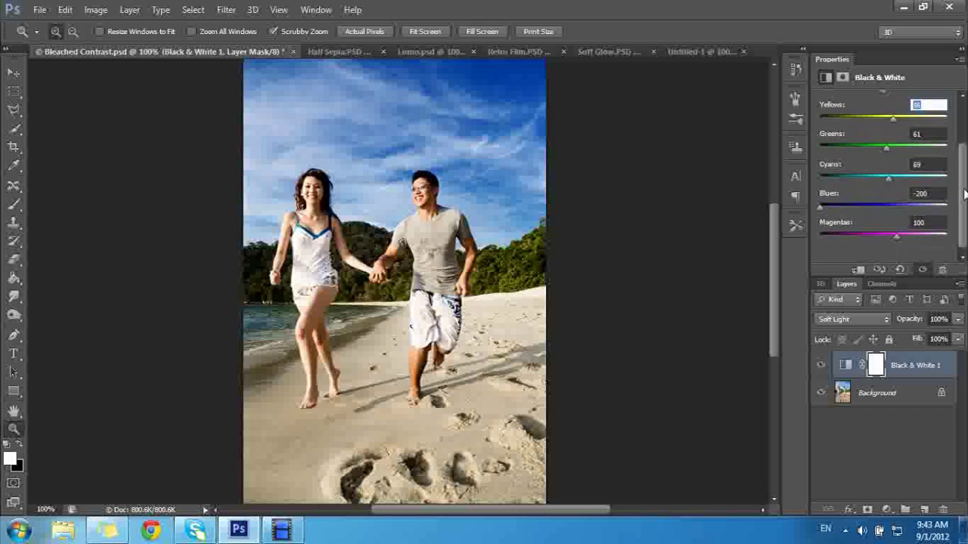
{"action": "scroll", "coordinate": [896, 214], "scroll_direction": "up", "scroll_amount": 3}
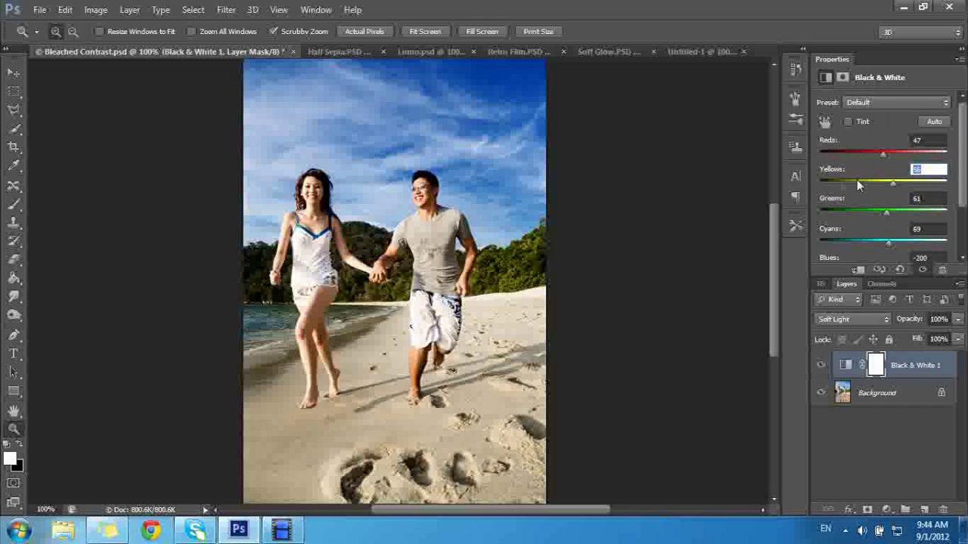
Step: Switch to the Half Sepia document, hide its Hue/Saturation 1 layer to view the original photo, and select that layer's adjustment
{"action": "left_click", "coordinate": [334, 52]}
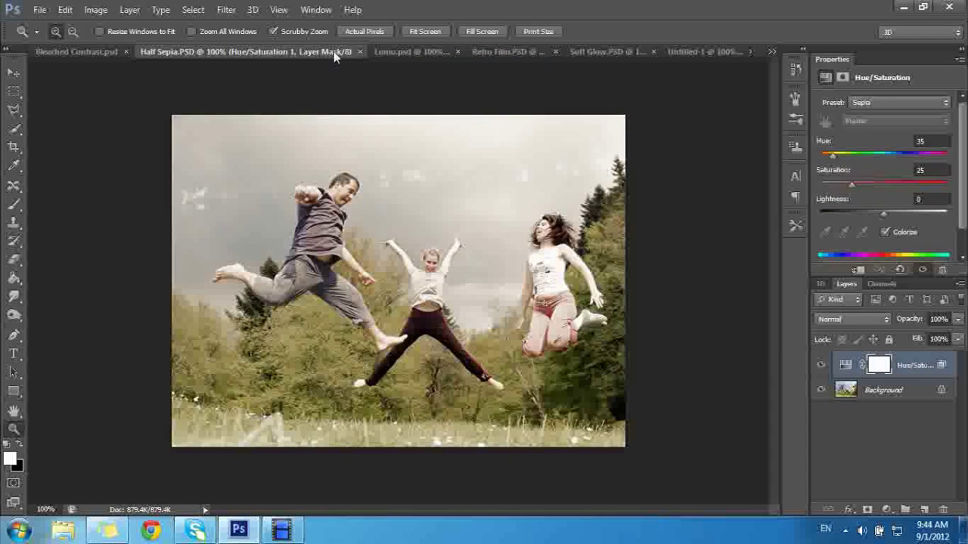
{"action": "left_click", "coordinate": [820, 366]}
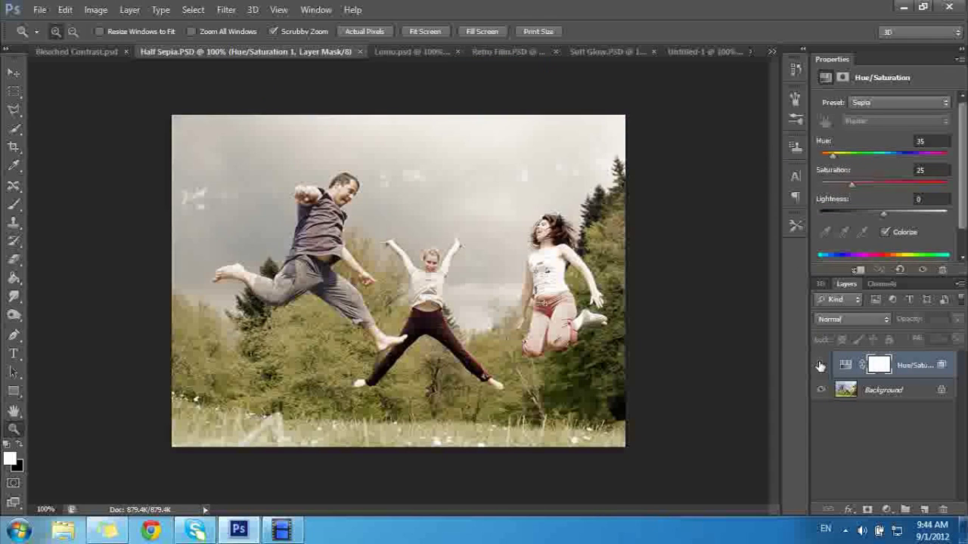
{"action": "left_click", "coordinate": [820, 365]}
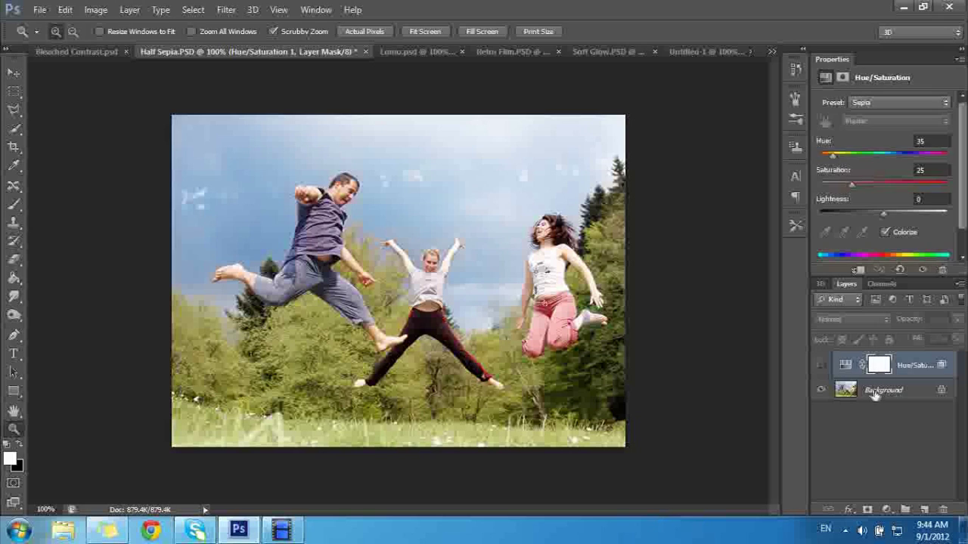
{"action": "left_click", "coordinate": [873, 392]}
{"action": "left_click", "coordinate": [897, 369]}
{"action": "left_click", "coordinate": [911, 367]}
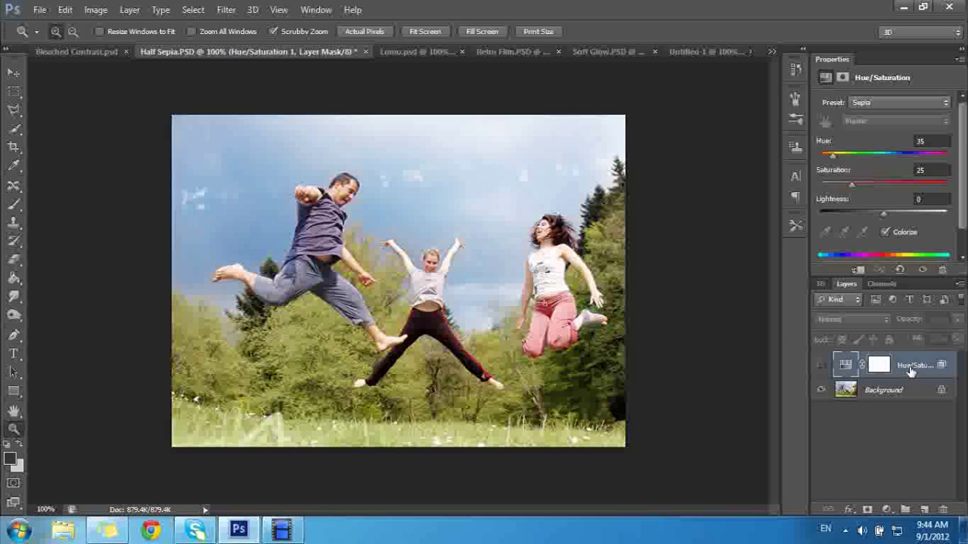
{"action": "left_click", "coordinate": [131, 11]}
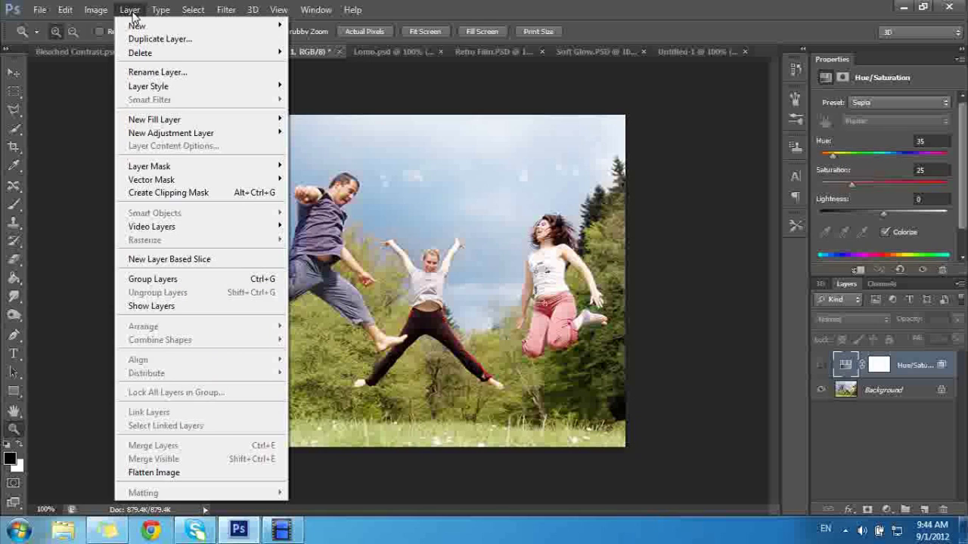
{"action": "mouse_move", "coordinate": [210, 133]}
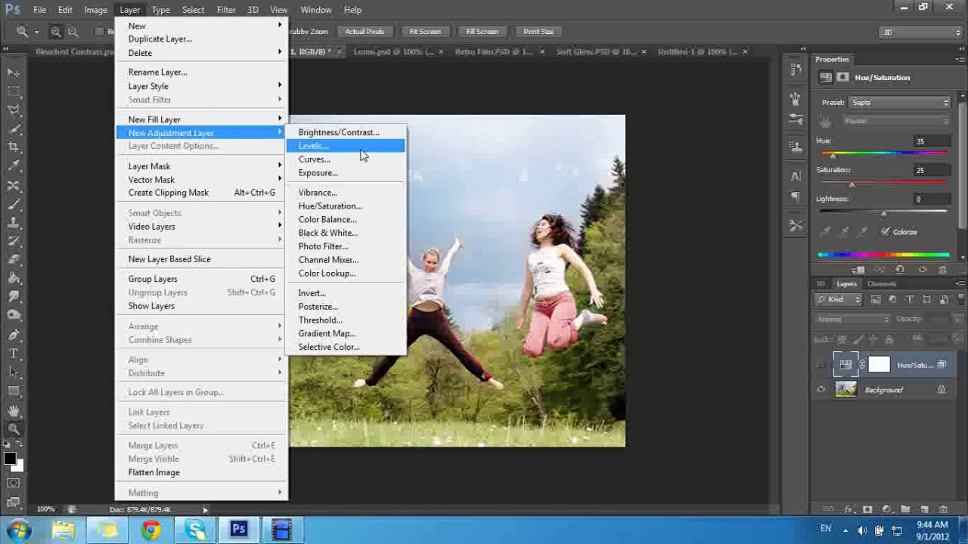
{"action": "left_click", "coordinate": [318, 206]}
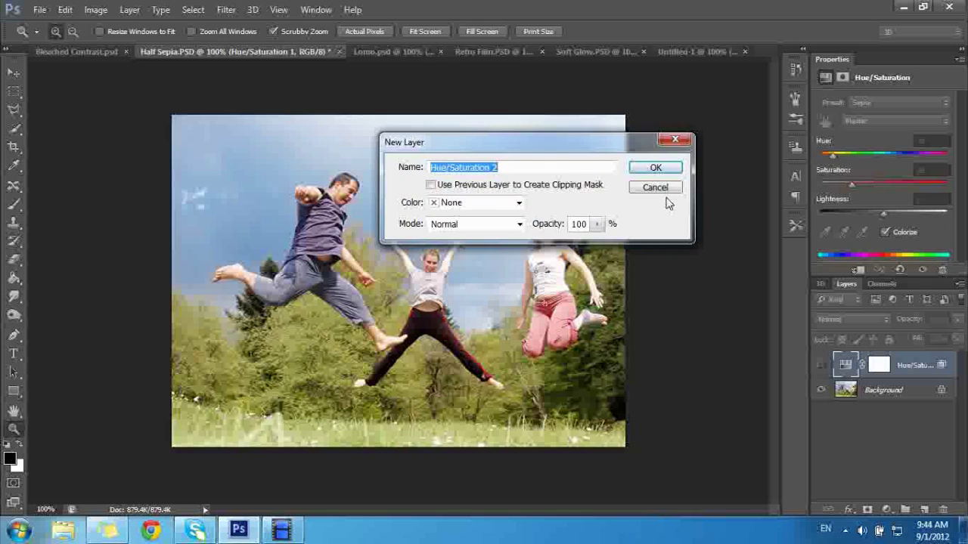
{"action": "key", "text": "Return"}
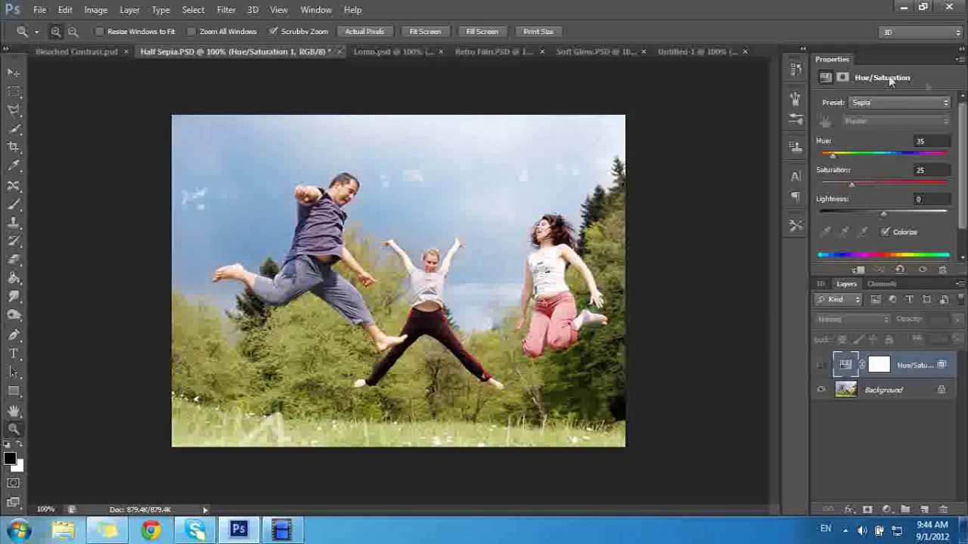
Step: Set the Hue/Saturation 1 adjustment's hue to 42 and make the layer visible
{"action": "scroll", "coordinate": [965, 129], "scroll_direction": "down", "scroll_amount": 1}
{"action": "left_click_drag", "start_coordinate": [830, 147], "coordinate": [834, 147]}
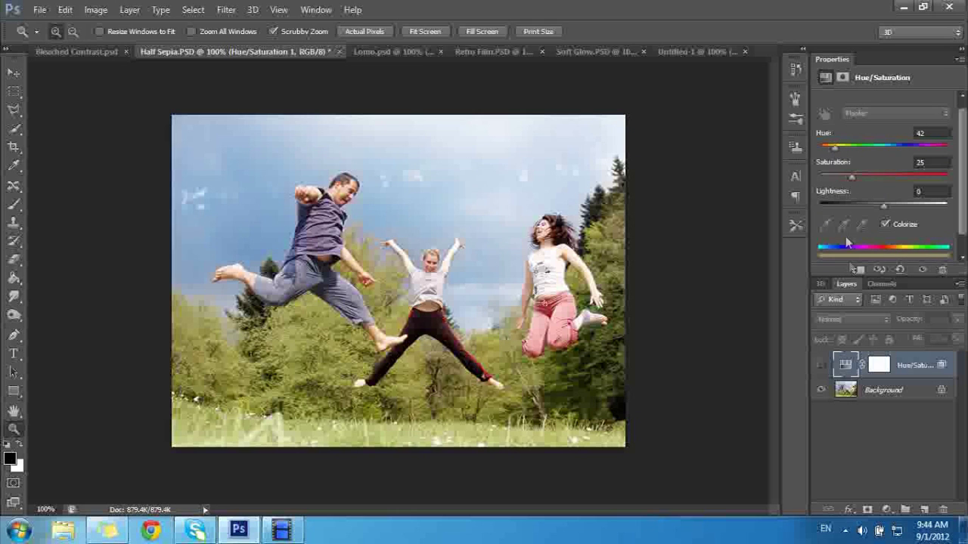
{"action": "left_click", "coordinate": [821, 365]}
{"action": "mouse_move", "coordinate": [834, 147]}
{"action": "left_mouse_down"}
{"action": "mouse_move", "coordinate": [944, 151]}
{"action": "mouse_move", "coordinate": [834, 147]}
{"action": "left_mouse_up"}
Step: Set the Hue/Saturation adjustment's saturation to 26 and its lightness to -40
{"action": "left_click_drag", "start_coordinate": [852, 178], "coordinate": [750, 179]}
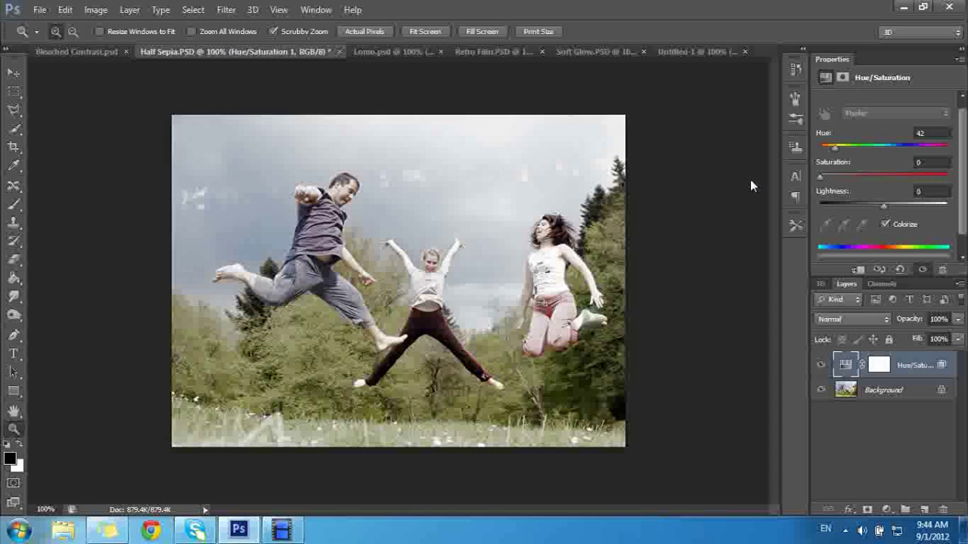
{"action": "left_click_drag", "start_coordinate": [822, 177], "coordinate": [853, 178]}
{"action": "left_click_drag", "start_coordinate": [890, 211], "coordinate": [809, 209]}
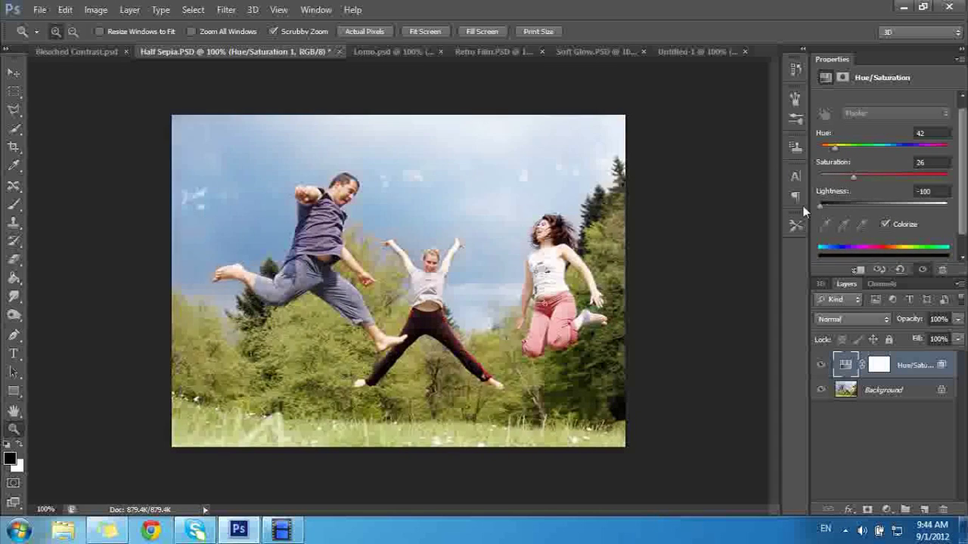
{"action": "left_click_drag", "start_coordinate": [820, 205], "coordinate": [858, 204]}
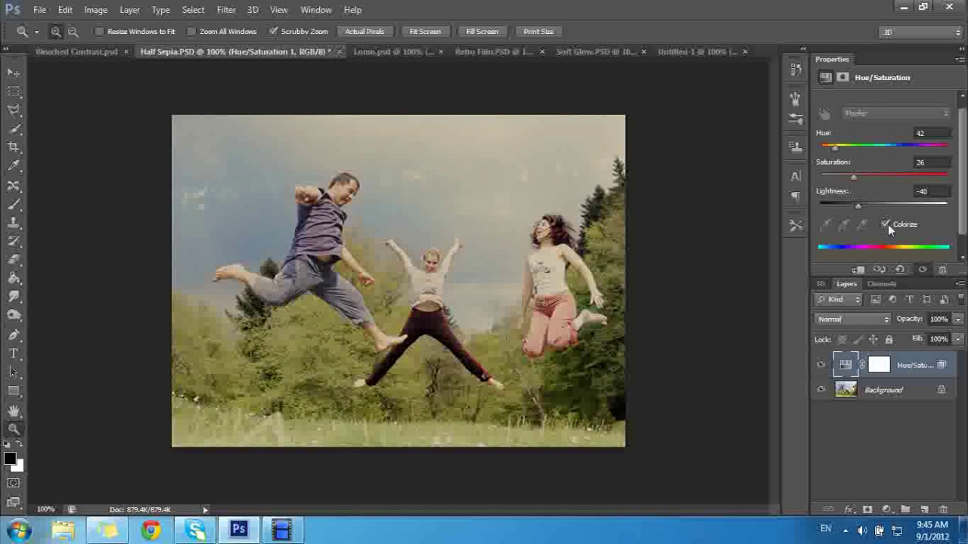
{"action": "left_click_drag", "start_coordinate": [962, 200], "coordinate": [954, 223]}
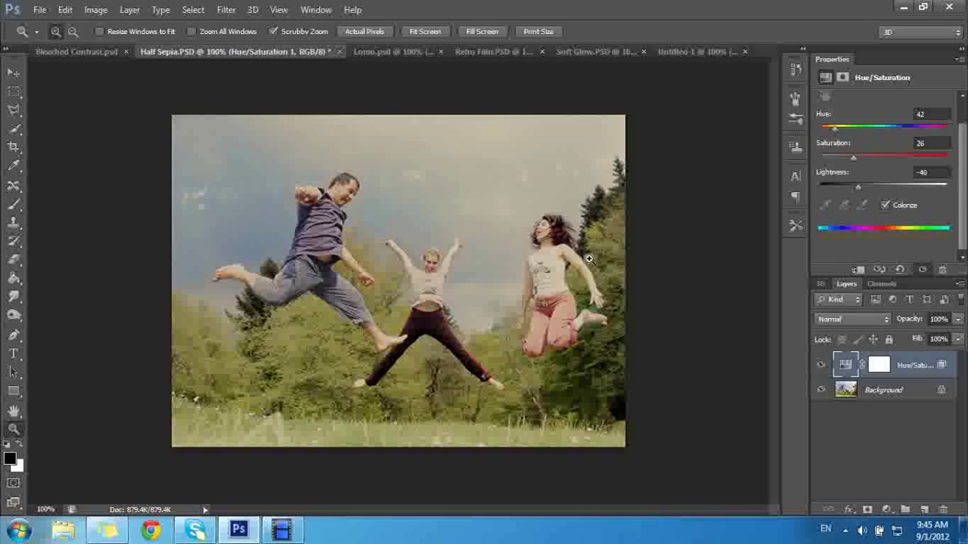
Step: Switch to the Lomo document and hide both the Levels 1 layer and Layer 2's Lens Correction smart filter
{"action": "left_click", "coordinate": [376, 52]}
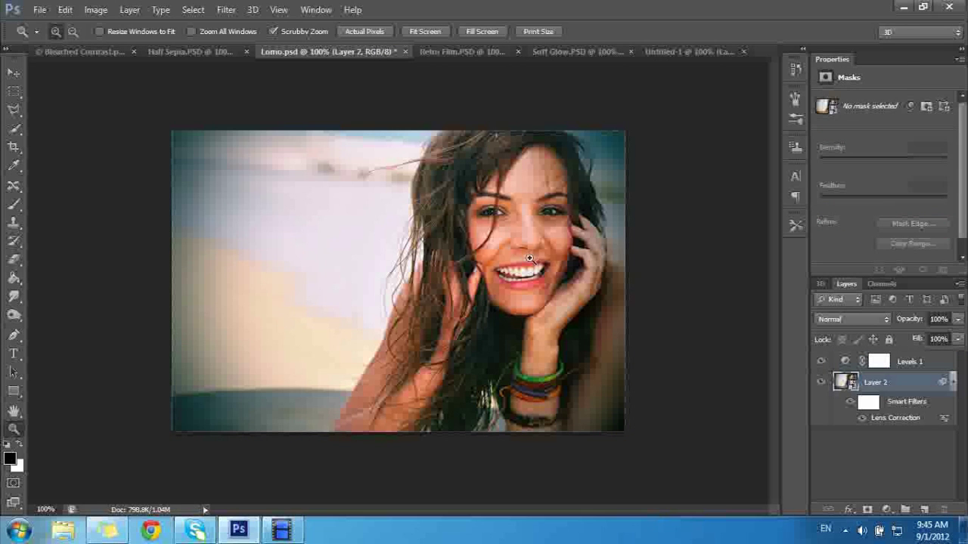
{"action": "left_click", "coordinate": [820, 361]}
{"action": "left_click", "coordinate": [851, 402]}
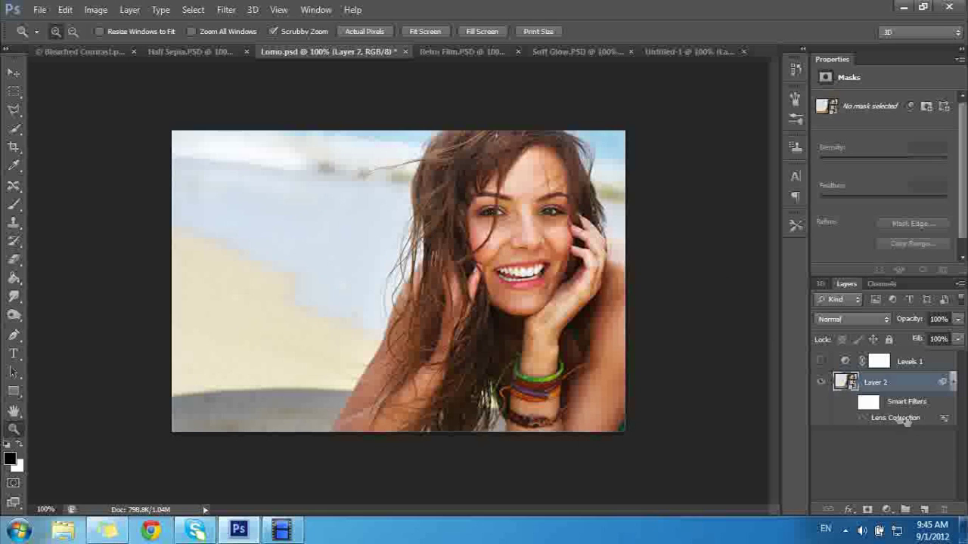
{"action": "left_click", "coordinate": [885, 512]}
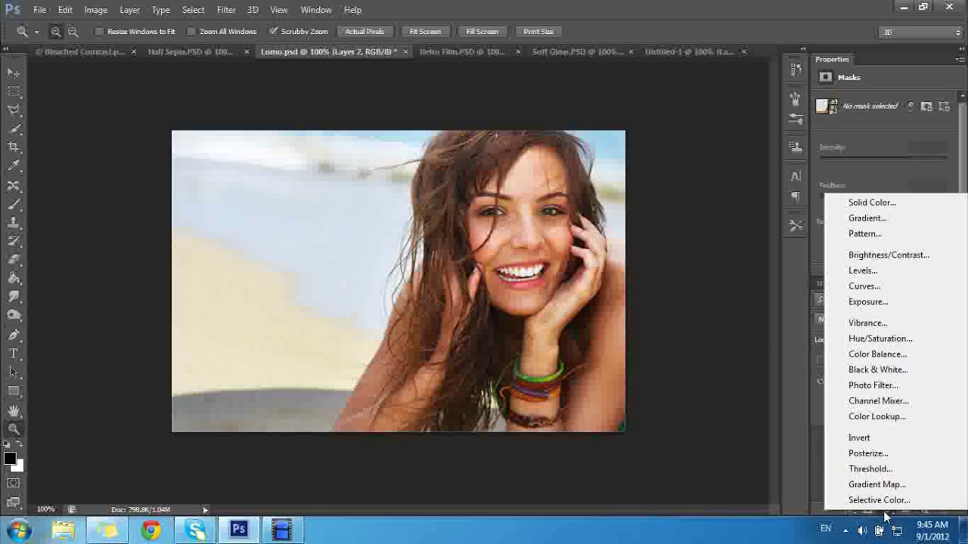
{"action": "left_click", "coordinate": [887, 513]}
{"action": "left_click", "coordinate": [887, 513]}
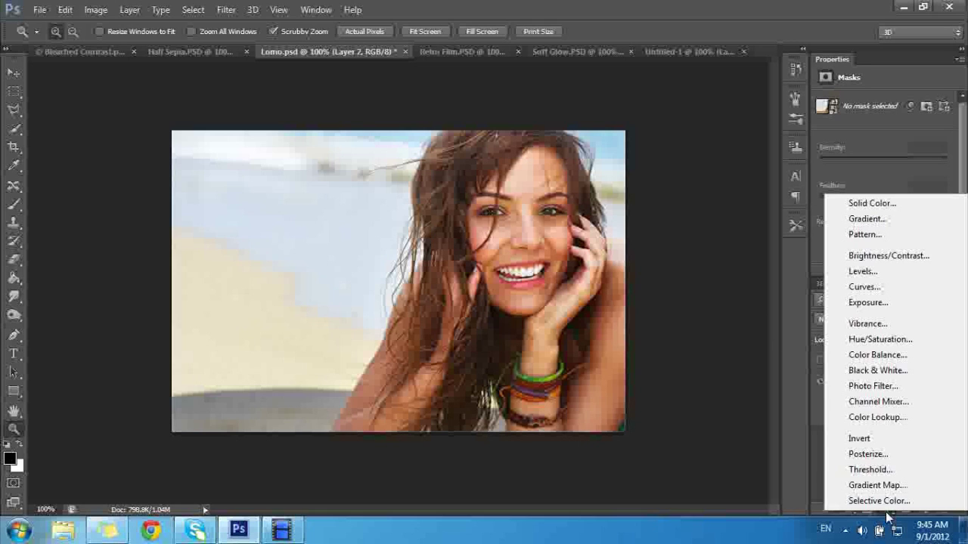
{"action": "left_click", "coordinate": [787, 277]}
Step: Toggle the Levels 1 layer's visibility to compare its effect on the portrait, leaving the layer visible
{"action": "left_click", "coordinate": [822, 362]}
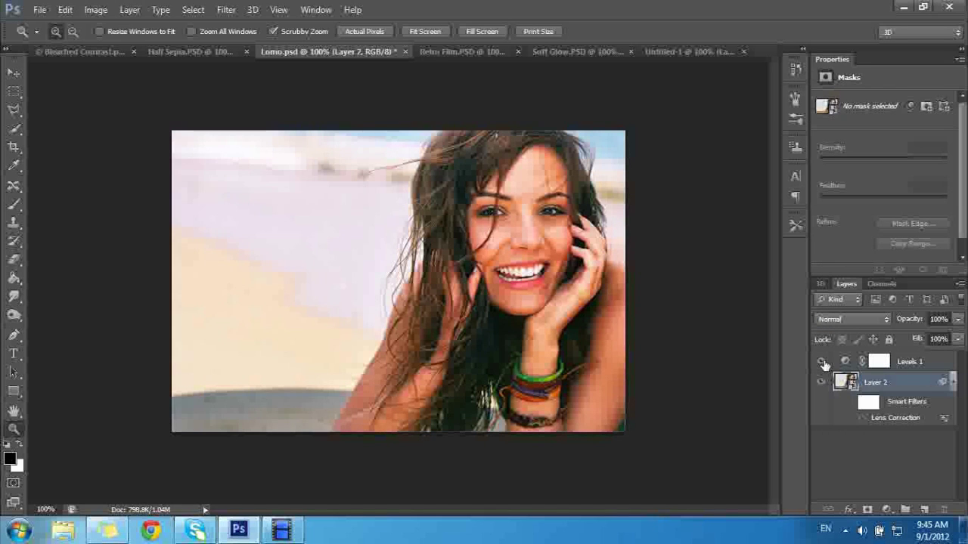
{"action": "left_click", "coordinate": [822, 360]}
{"action": "left_click", "coordinate": [821, 362]}
Step: Select the Levels 1 adjustment and set the Red channel's shadow input level to 60
{"action": "left_click", "coordinate": [847, 362]}
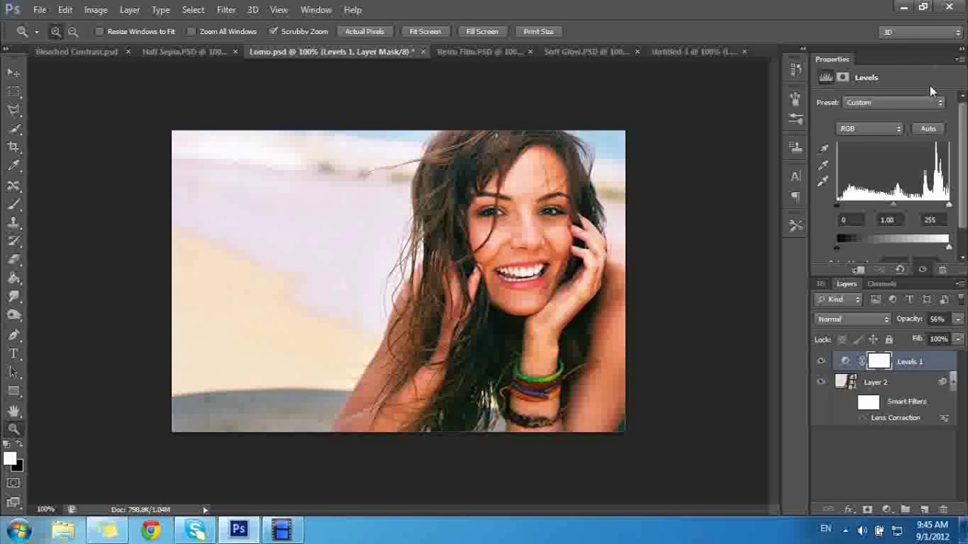
{"action": "left_click", "coordinate": [877, 106]}
{"action": "left_click", "coordinate": [877, 106]}
{"action": "left_click", "coordinate": [878, 129]}
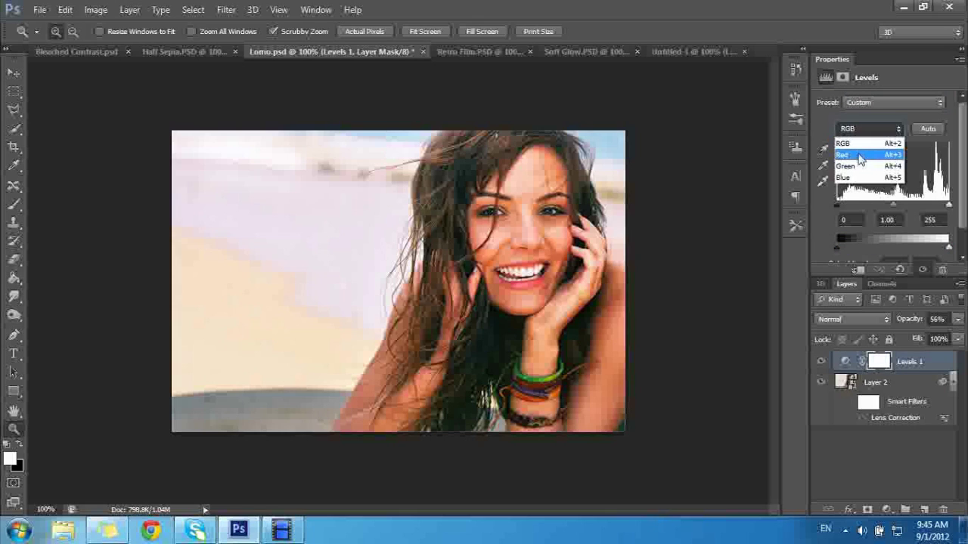
{"action": "left_click", "coordinate": [856, 154]}
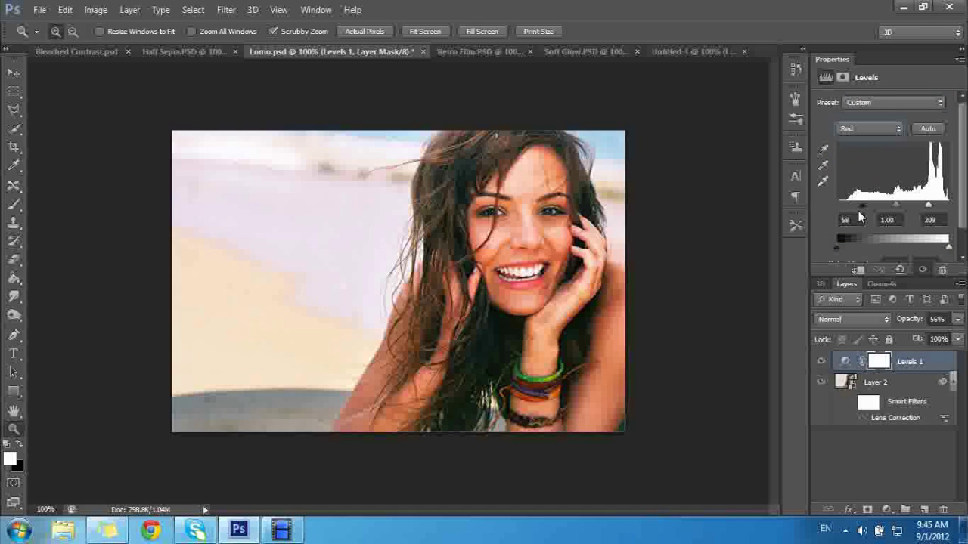
{"action": "mouse_move", "coordinate": [862, 210]}
{"action": "left_mouse_down"}
{"action": "mouse_move", "coordinate": [883, 208]}
{"action": "mouse_move", "coordinate": [820, 205]}
{"action": "mouse_move", "coordinate": [899, 205]}
{"action": "mouse_move", "coordinate": [807, 208]}
{"action": "mouse_move", "coordinate": [924, 201]}
{"action": "mouse_move", "coordinate": [863, 204]}
{"action": "left_mouse_up"}
{"action": "scroll", "coordinate": [907, 189], "scroll_direction": "down", "scroll_amount": 2}
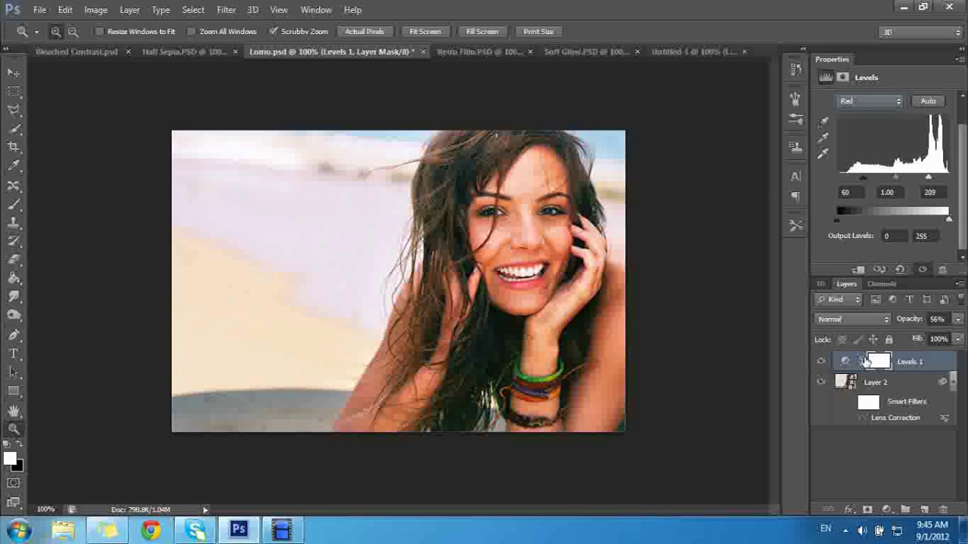
{"action": "left_click", "coordinate": [856, 382]}
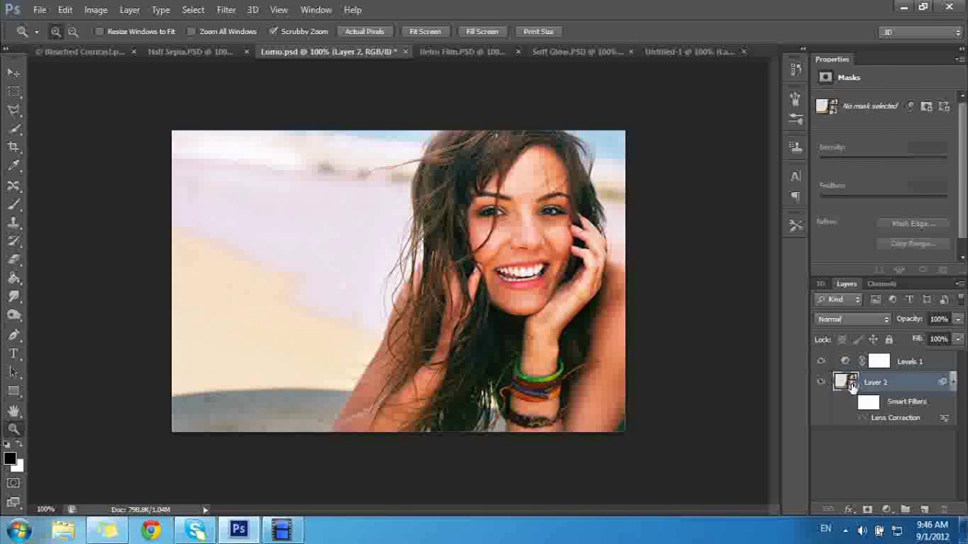
{"action": "right_click", "coordinate": [852, 384]}
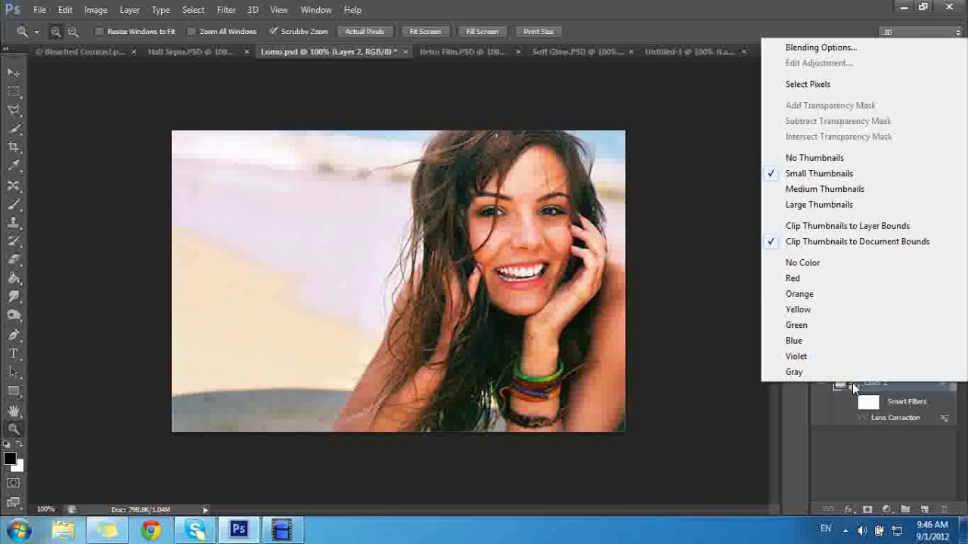
{"action": "left_click", "coordinate": [886, 387]}
{"action": "right_click", "coordinate": [886, 387]}
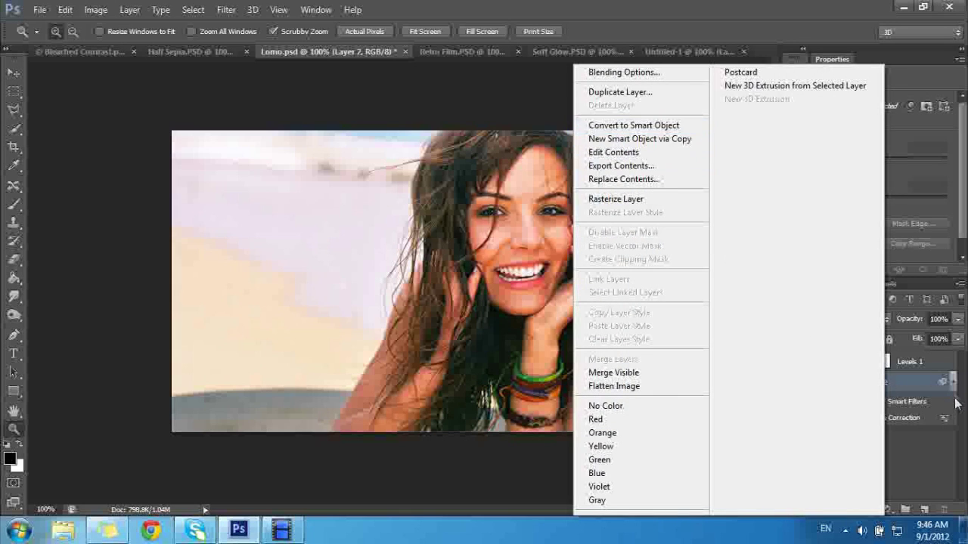
{"action": "left_click", "coordinate": [901, 384]}
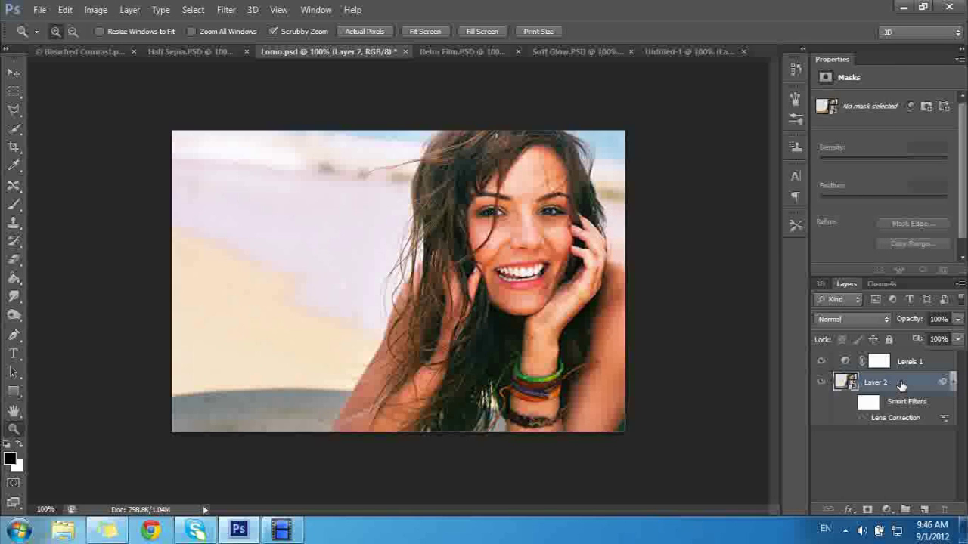
{"action": "left_click", "coordinate": [905, 363]}
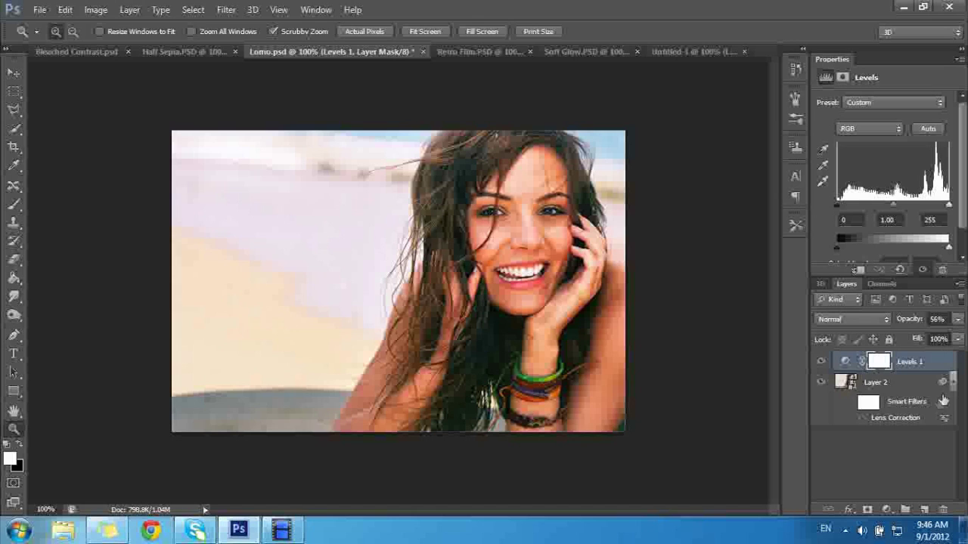
Step: Try a custom Lens Correction vignette amount of -100 on Layer 2
{"action": "left_click", "coordinate": [905, 409]}
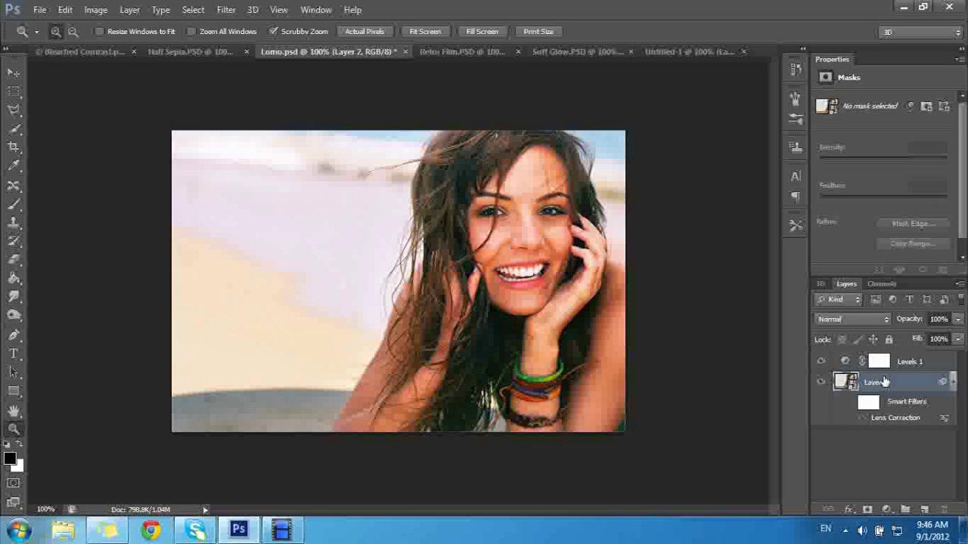
{"action": "left_click", "coordinate": [219, 11]}
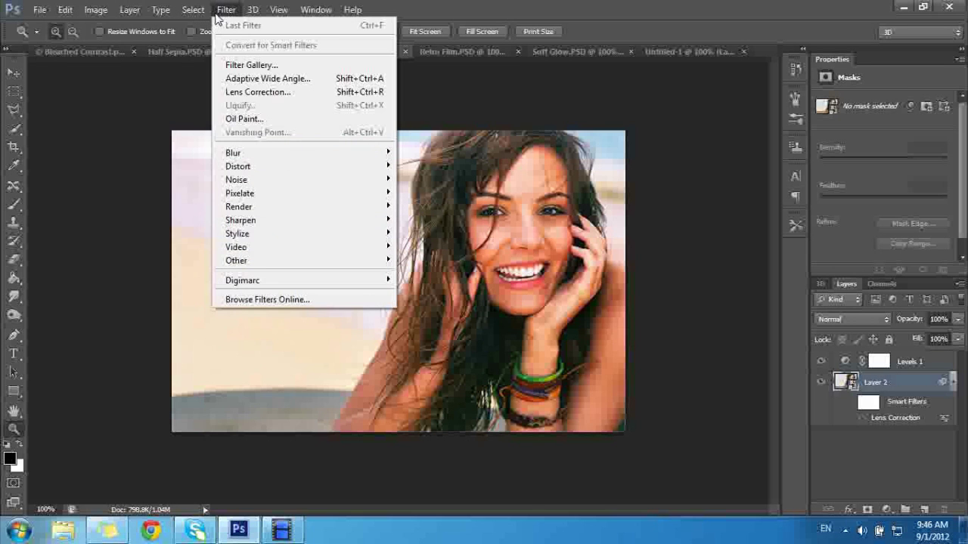
{"action": "left_click", "coordinate": [260, 93]}
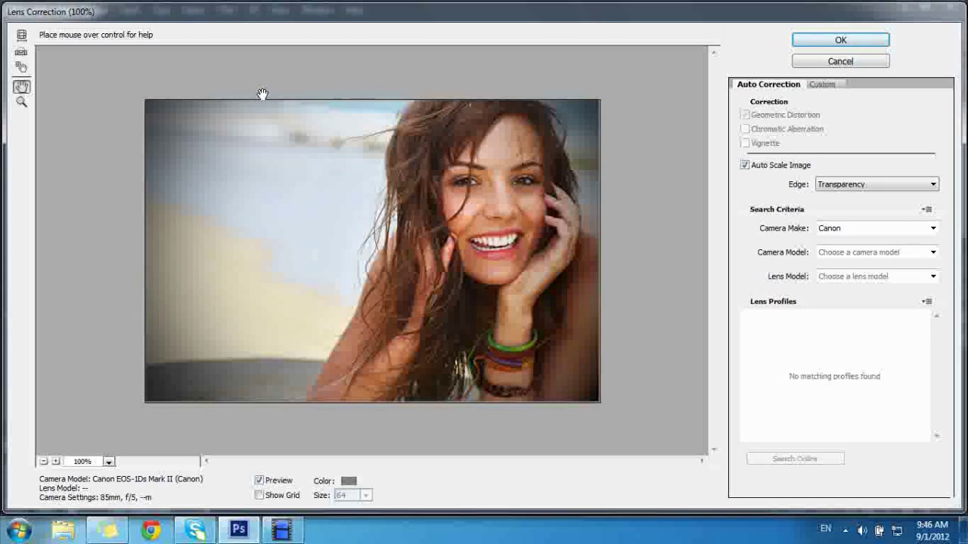
{"action": "left_click", "coordinate": [822, 85]}
{"action": "left_click_drag", "start_coordinate": [840, 298], "coordinate": [726, 305]}
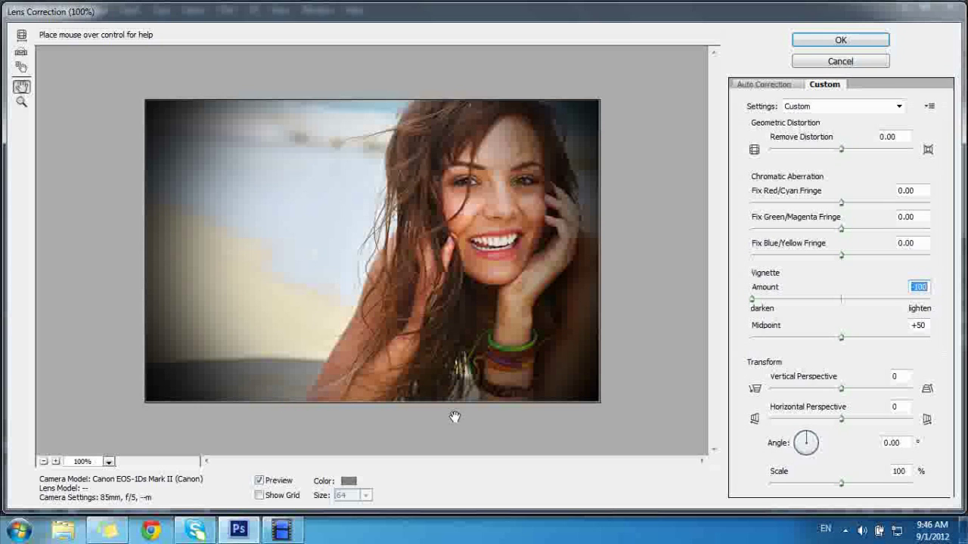
{"action": "left_click", "coordinate": [846, 63]}
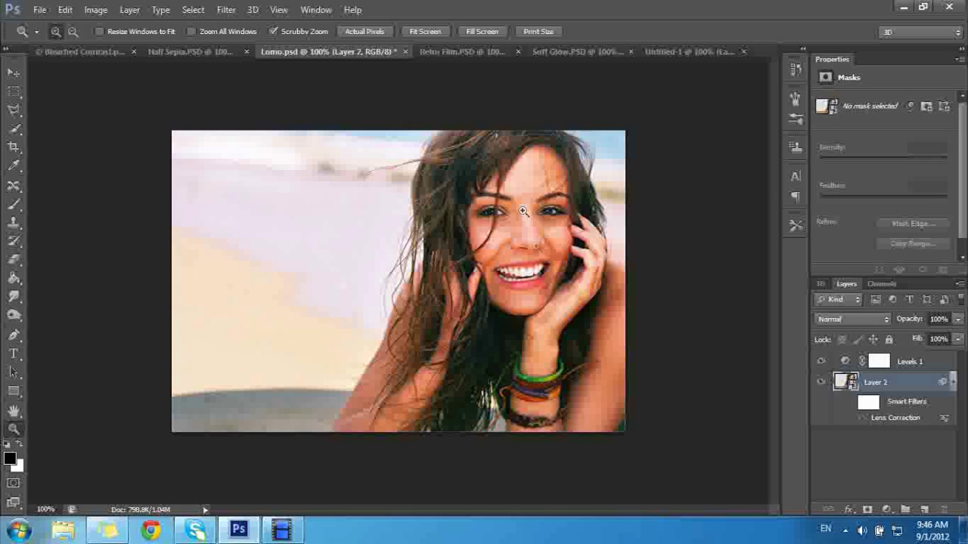
Step: Show Layer 2's Lens Correction smart filter again and switch to the Retro Film document
{"action": "left_click", "coordinate": [862, 420]}
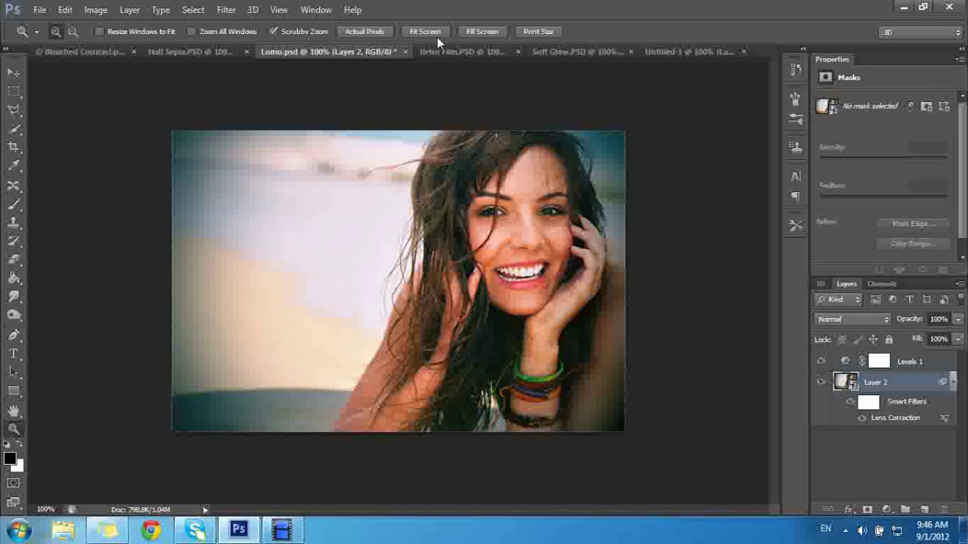
{"action": "left_click", "coordinate": [472, 47]}
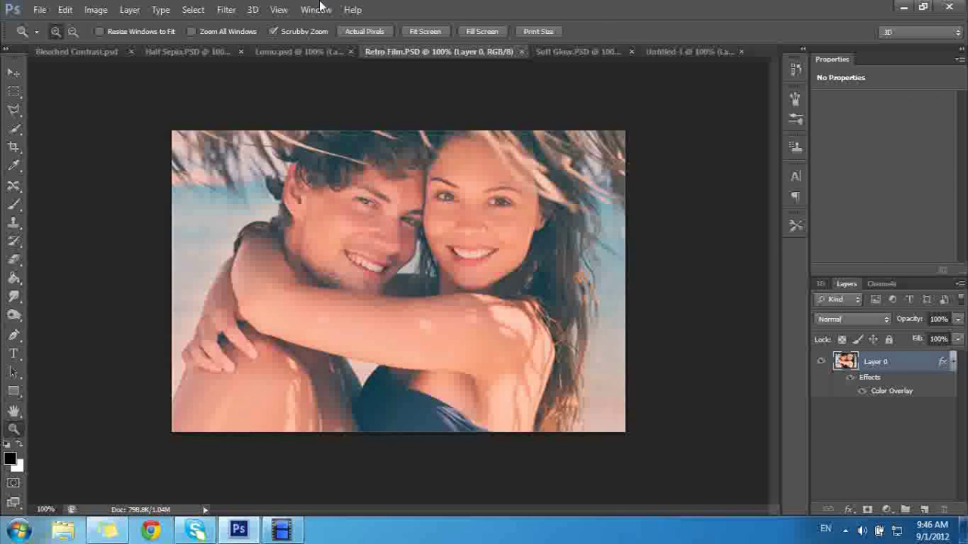
Step: Toggle the visibility of Layer 0's effects to compare the photo with and without the Color Overlay, leaving the effects visible
{"action": "left_click", "coordinate": [850, 378]}
{"action": "left_click", "coordinate": [850, 381]}
{"action": "left_click", "coordinate": [850, 382]}
{"action": "left_click", "coordinate": [849, 378]}
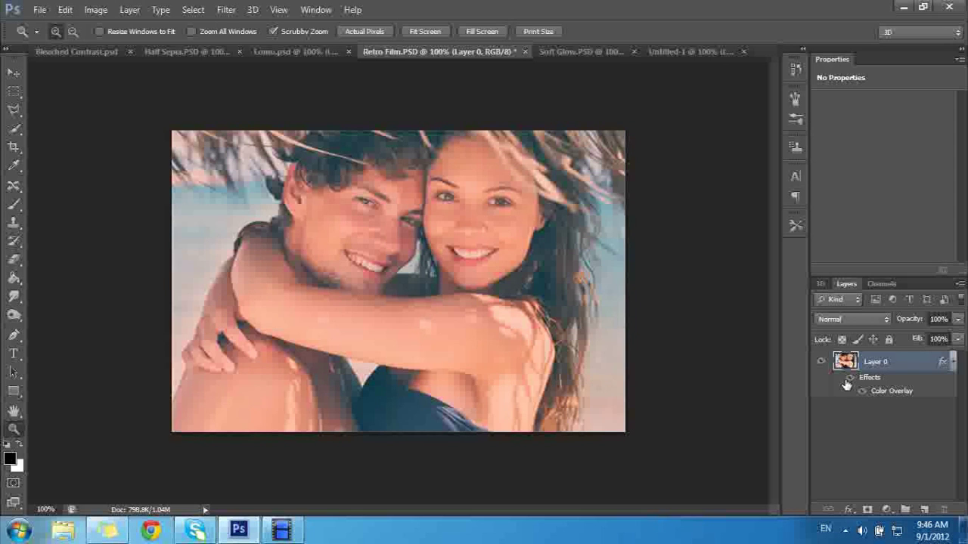
{"action": "left_click", "coordinate": [850, 380]}
{"action": "left_click", "coordinate": [851, 381]}
{"action": "left_click", "coordinate": [850, 382]}
{"action": "left_click", "coordinate": [850, 382]}
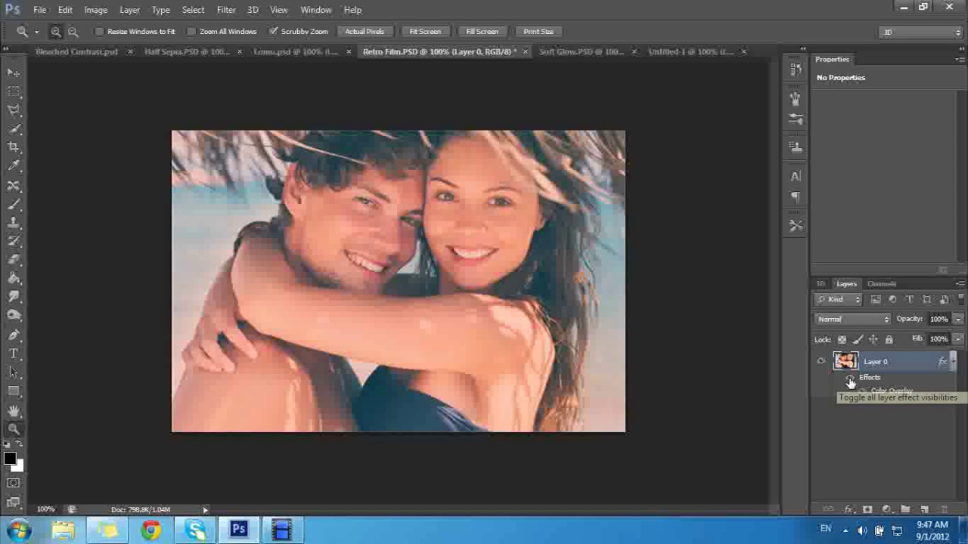
{"action": "left_click", "coordinate": [850, 382]}
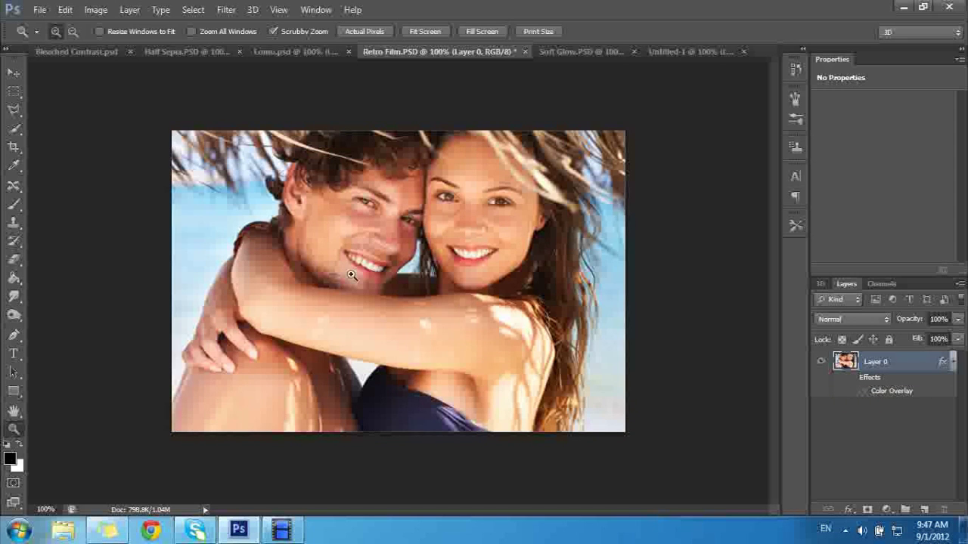
{"action": "left_click", "coordinate": [851, 380]}
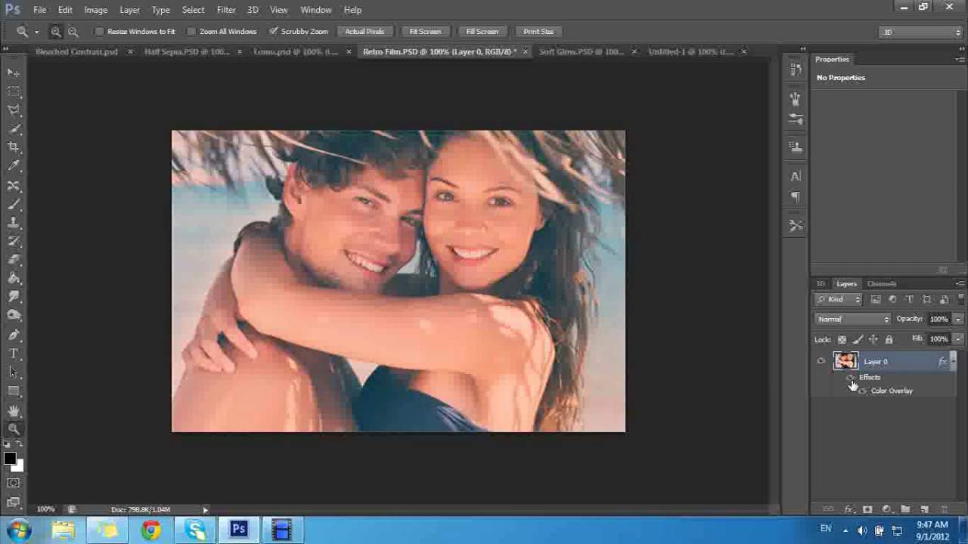
Step: Examine the blend mode, overlay colour and opacity of Layer 0's Color Overlay in its layer style, keeping the settings
{"action": "left_click", "coordinate": [886, 510]}
{"action": "left_click", "coordinate": [853, 515]}
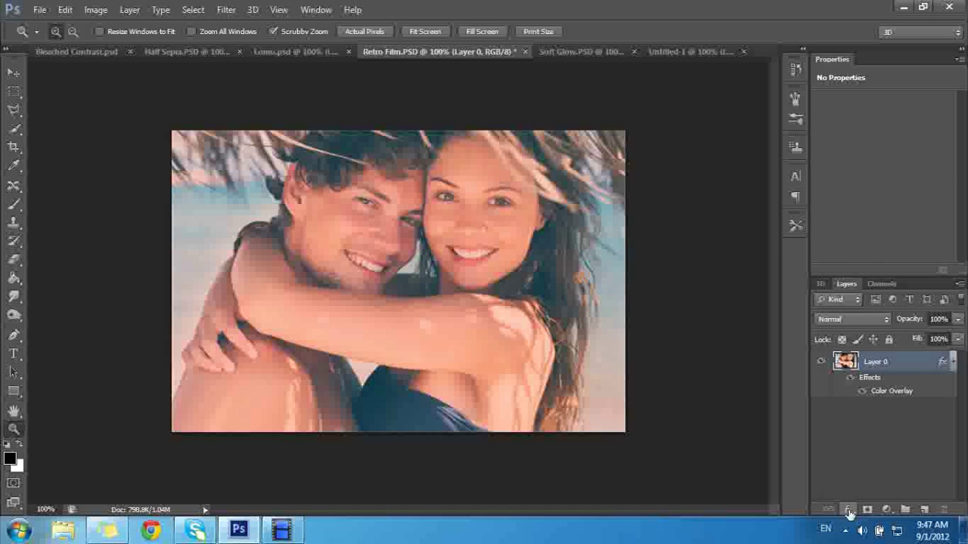
{"action": "key", "text": "h"}
{"action": "double_click", "coordinate": [875, 384]}
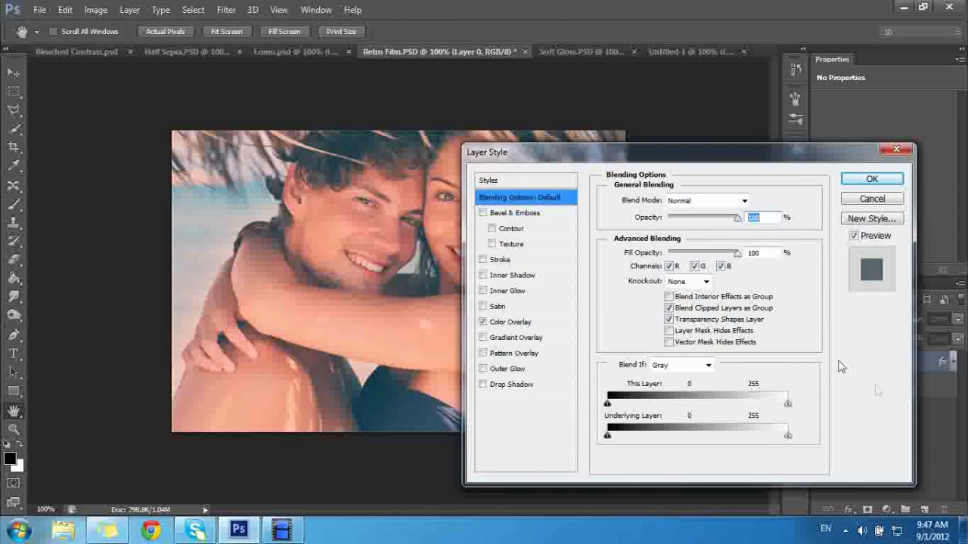
{"action": "left_click_drag", "start_coordinate": [542, 143], "coordinate": [620, 99]}
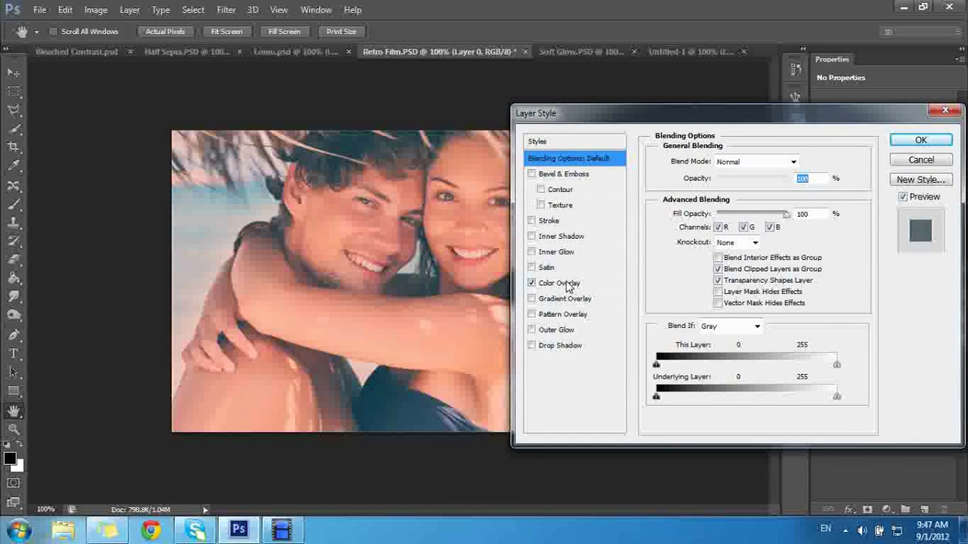
{"action": "left_click", "coordinate": [567, 284]}
{"action": "left_click", "coordinate": [806, 161]}
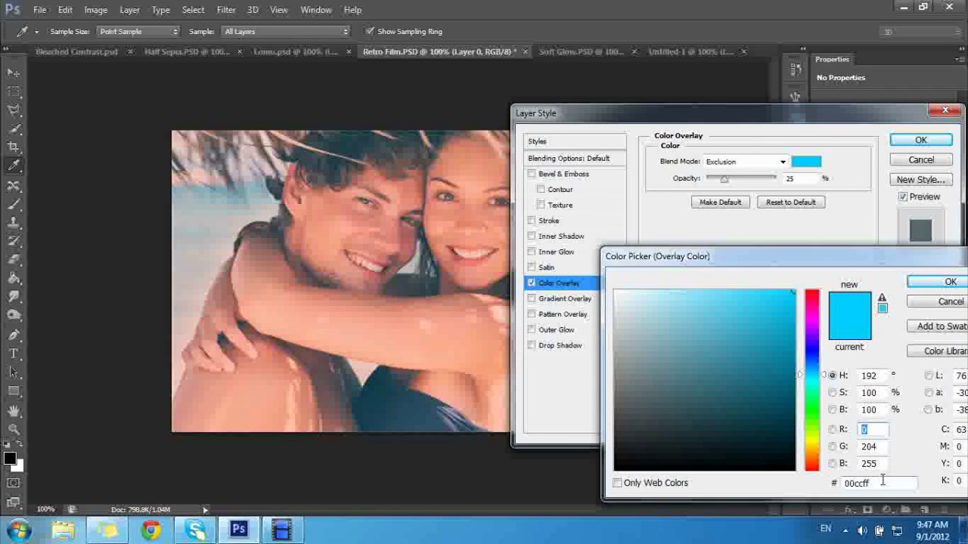
{"action": "left_click", "coordinate": [948, 281]}
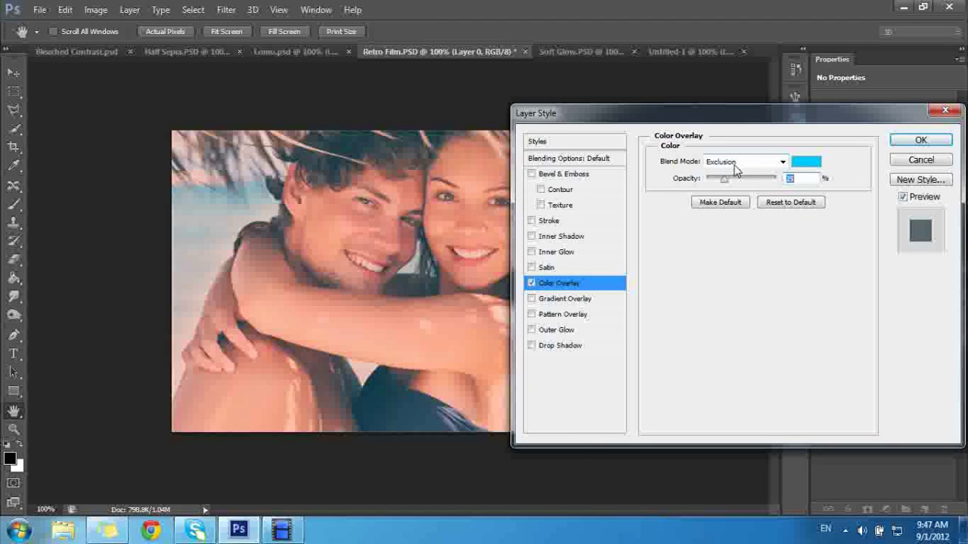
{"action": "left_click", "coordinate": [920, 140]}
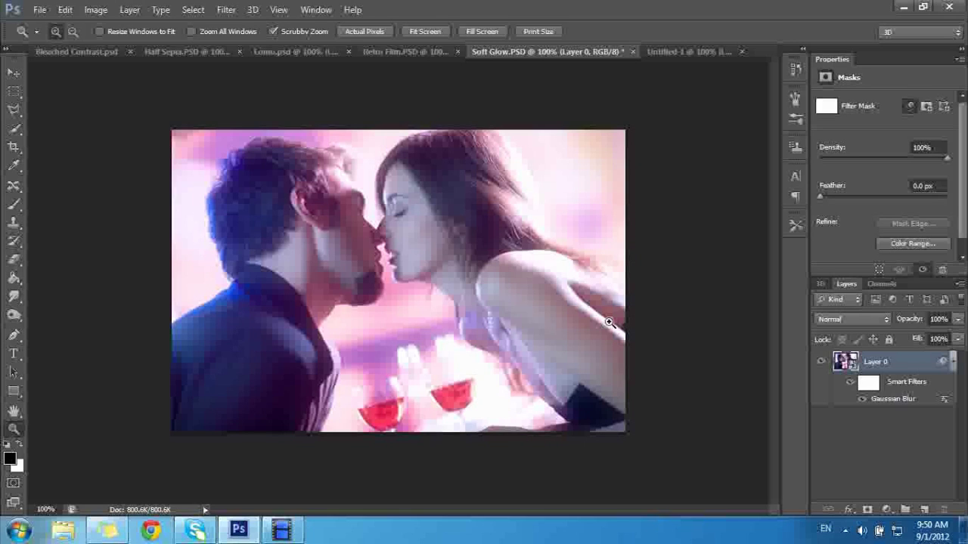
Step: Toggle the visibility of Layer 0's smart filters in the Soft Glow document to compare the glow effect
{"action": "left_click", "coordinate": [849, 382]}
{"action": "left_click", "coordinate": [849, 384]}
{"action": "left_click", "coordinate": [849, 383]}
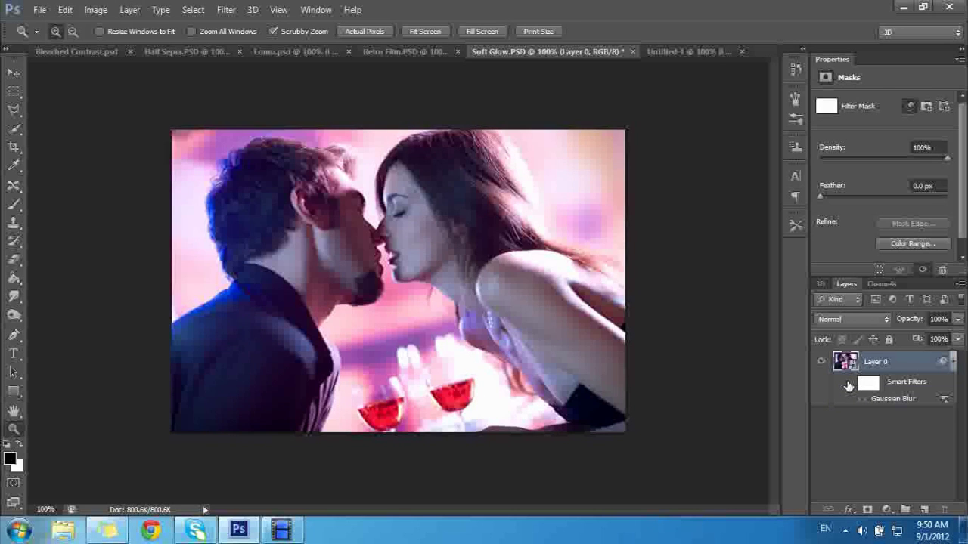
{"action": "left_click", "coordinate": [849, 383]}
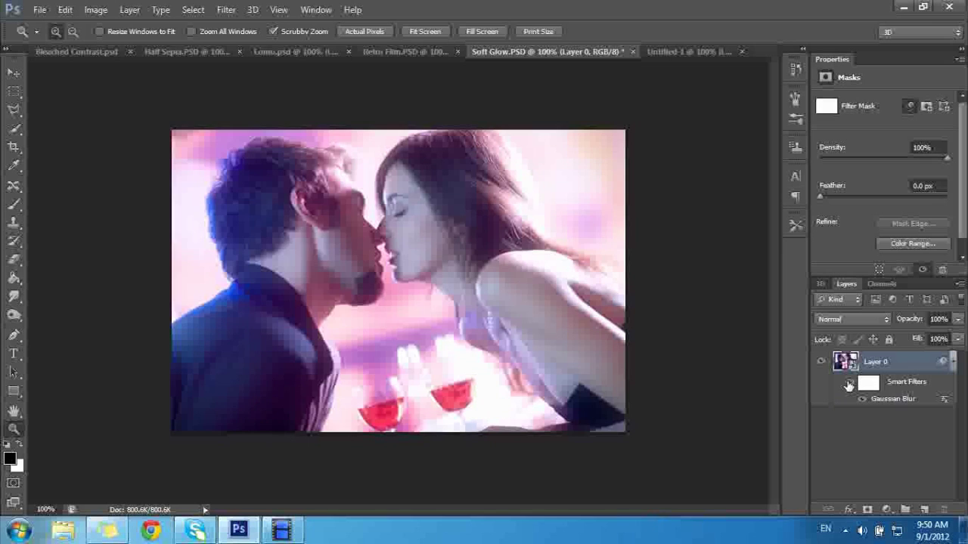
{"action": "left_click", "coordinate": [849, 384]}
{"action": "left_click", "coordinate": [850, 383]}
Step: Delete the Gaussian Blur smart filter from Layer 0, keeping the layer selected
{"action": "left_click_drag", "start_coordinate": [894, 394], "coordinate": [944, 512]}
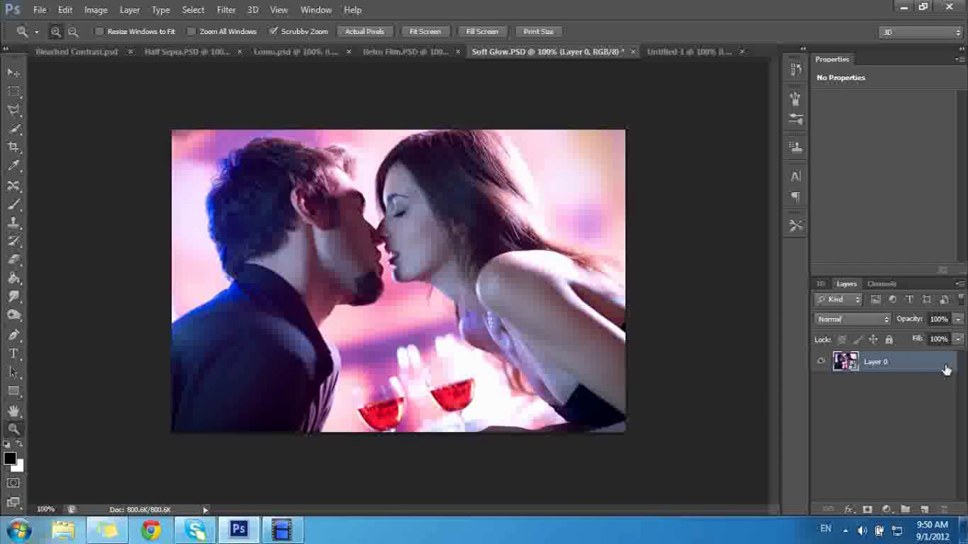
{"action": "right_click", "coordinate": [858, 364]}
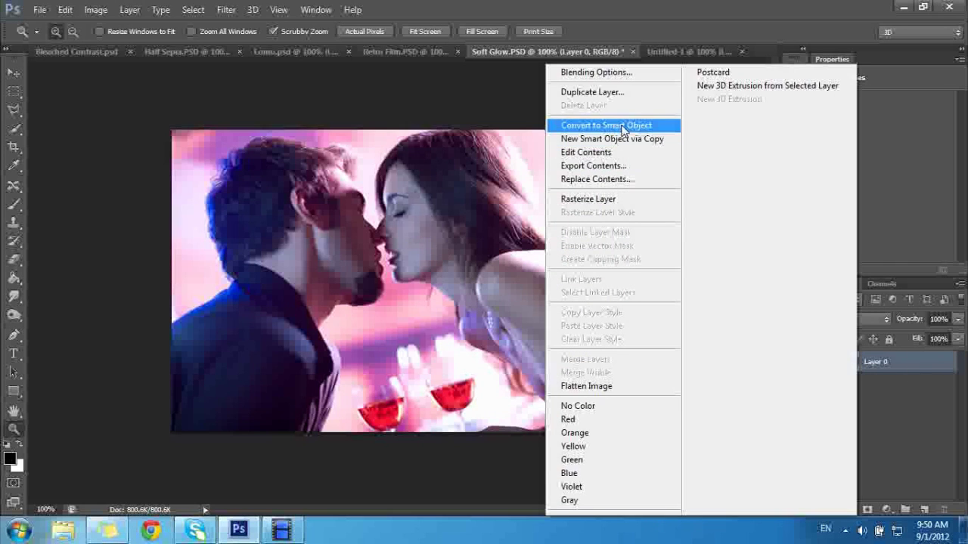
{"action": "left_click", "coordinate": [891, 366]}
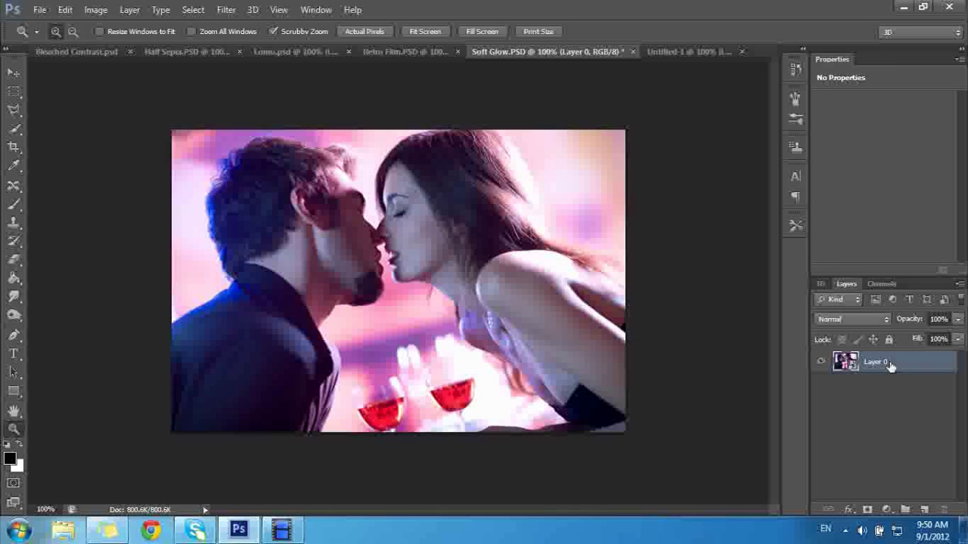
Step: Apply a Gaussian Blur smart filter with a radius of 6.1 pixels to Layer 0
{"action": "left_click", "coordinate": [224, 9]}
{"action": "mouse_move", "coordinate": [266, 186]}
{"action": "mouse_move", "coordinate": [257, 153]}
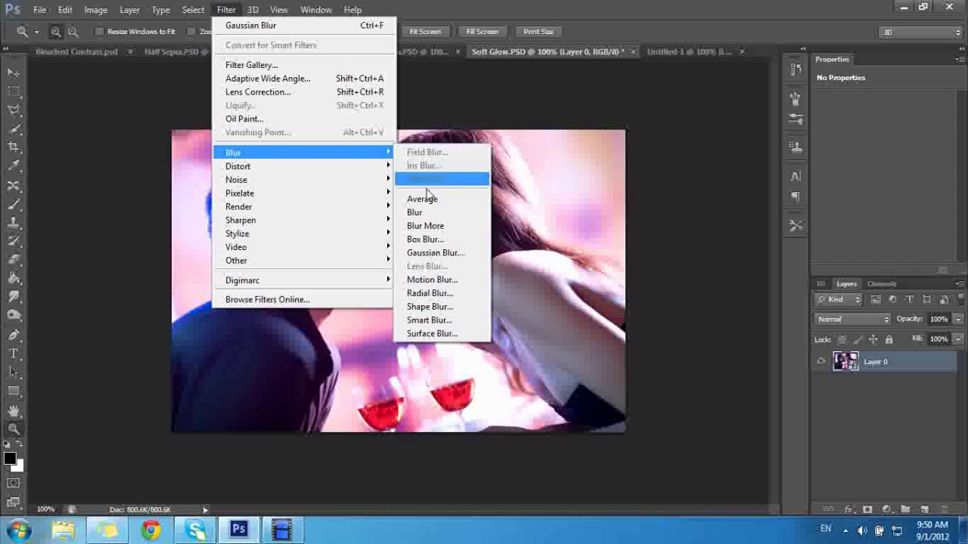
{"action": "left_click", "coordinate": [439, 248]}
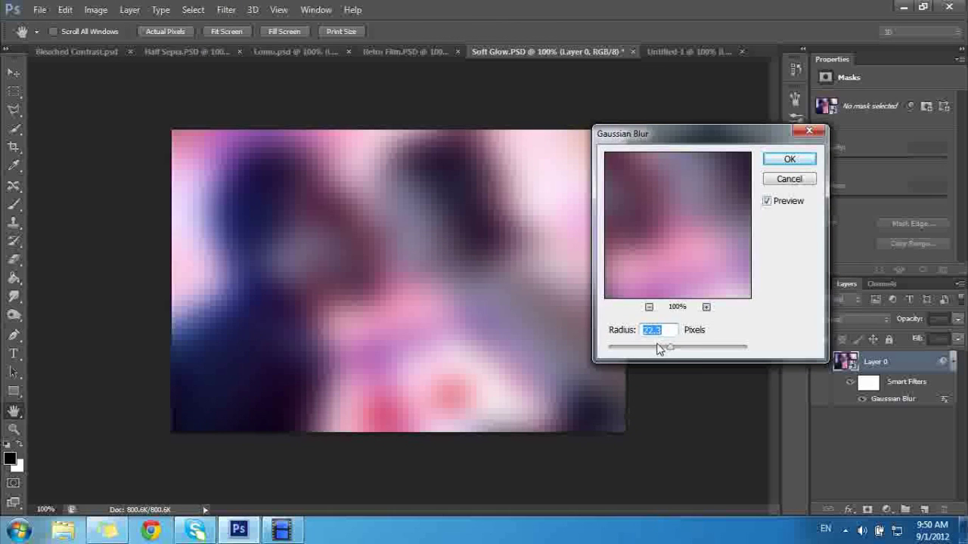
{"action": "left_click_drag", "start_coordinate": [670, 350], "coordinate": [650, 349]}
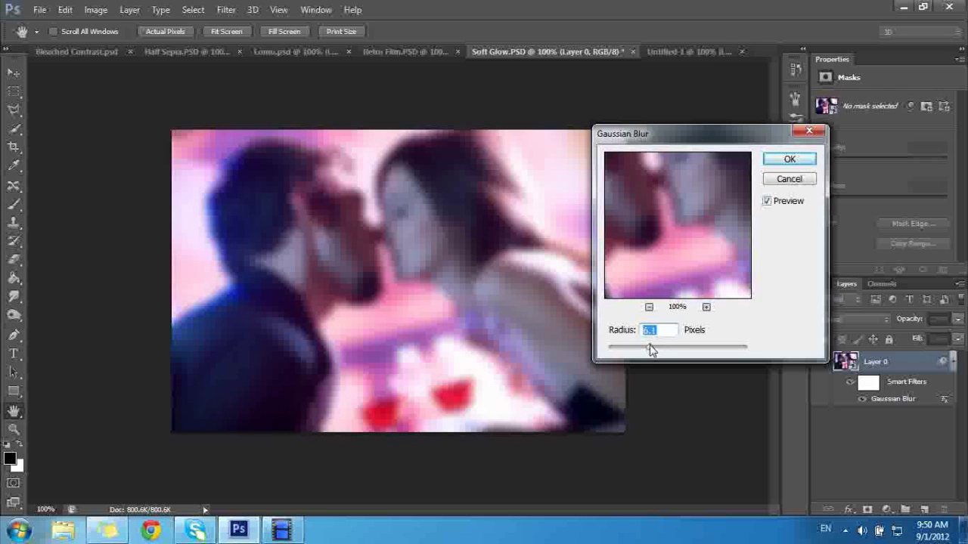
{"action": "key", "text": "z"}
{"action": "left_click", "coordinate": [789, 158]}
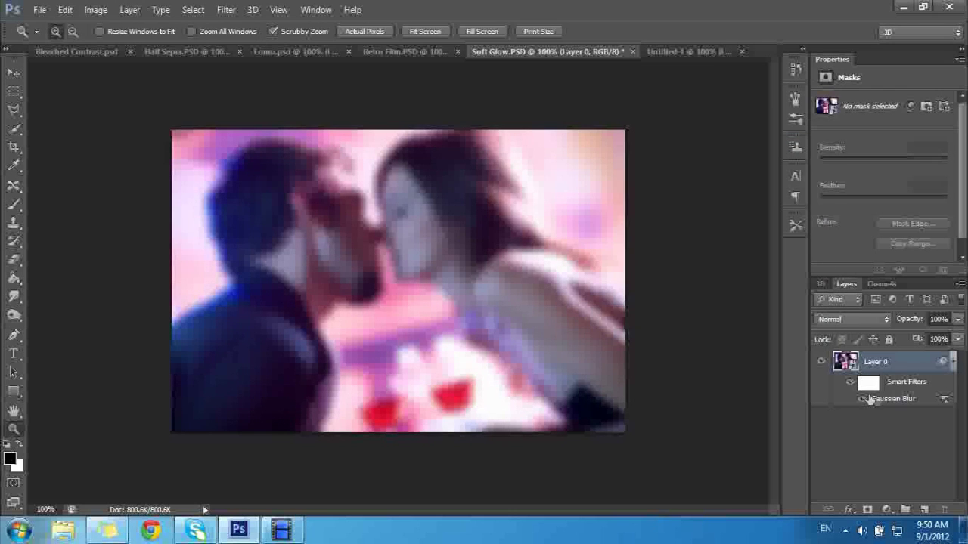
Step: Set the Gaussian Blur smart filter's blending mode to Screen with 51% opacity
{"action": "double_click", "coordinate": [945, 400]}
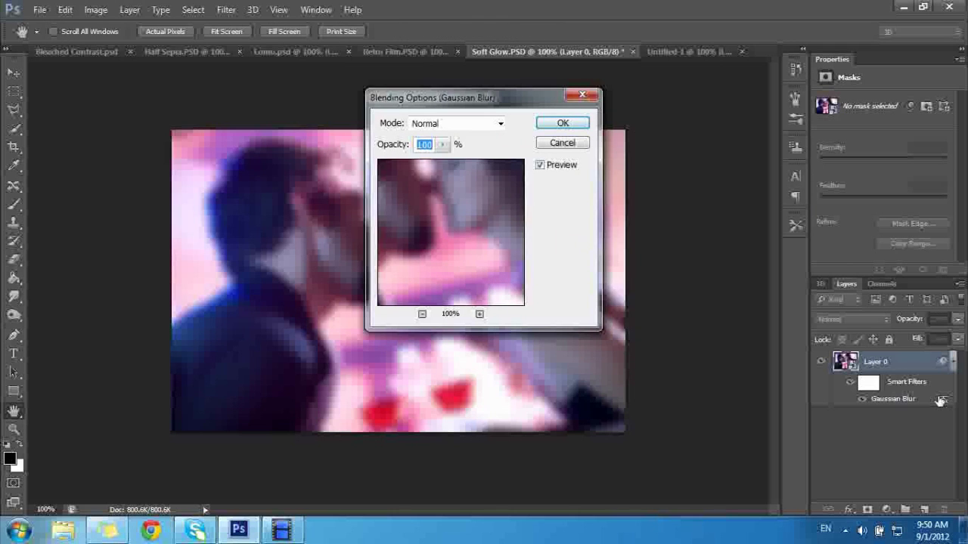
{"action": "left_click", "coordinate": [478, 125]}
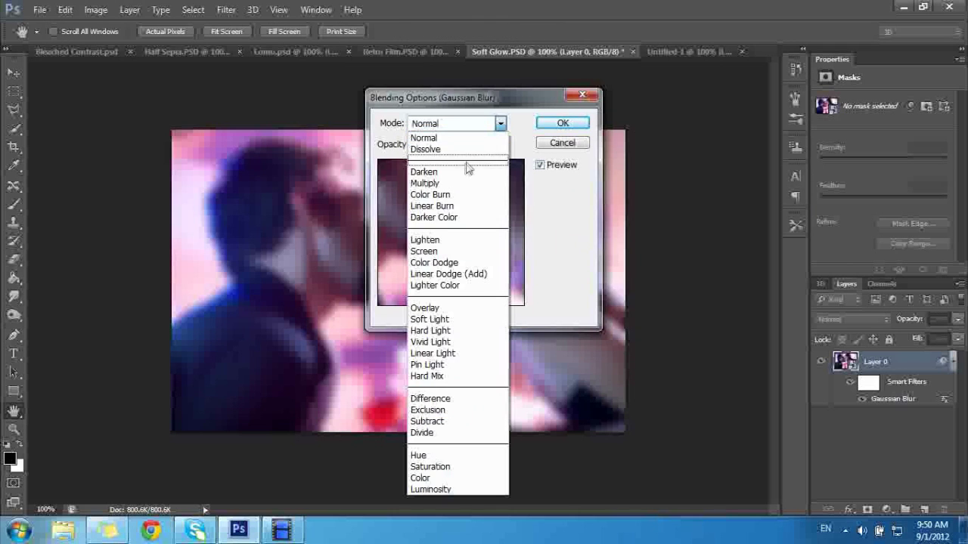
{"action": "left_click", "coordinate": [453, 247]}
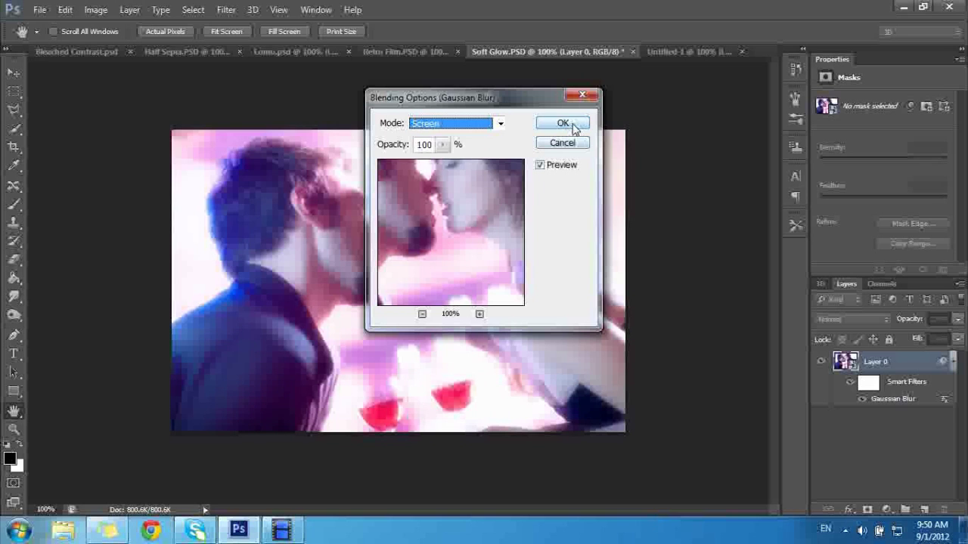
{"action": "left_click", "coordinate": [444, 146]}
{"action": "left_click_drag", "start_coordinate": [448, 159], "coordinate": [413, 165]}
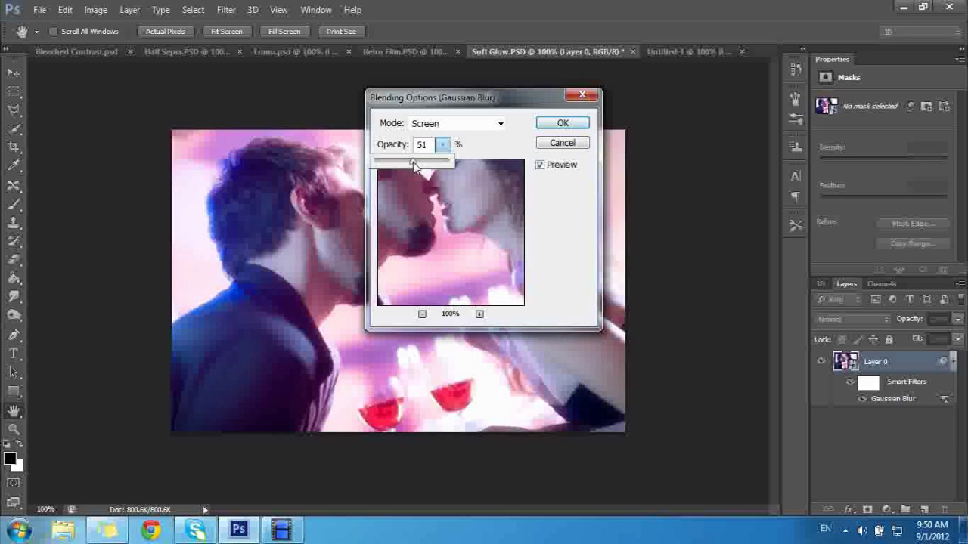
{"action": "key", "text": "z"}
{"action": "left_click", "coordinate": [562, 123]}
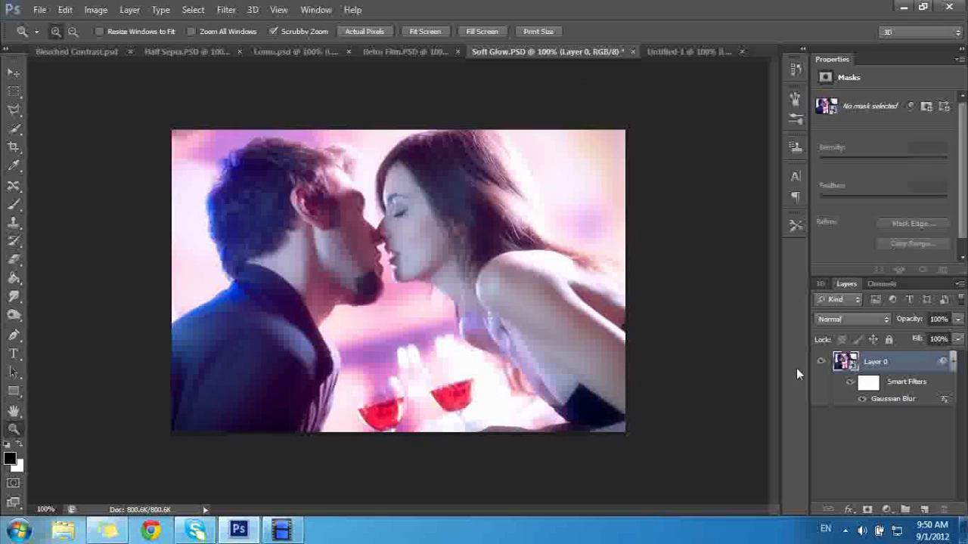
Step: Toggle the visibility of Layer 0's smart filters to compare the photo with and without the rebuilt glow
{"action": "left_click", "coordinate": [850, 386]}
{"action": "left_click", "coordinate": [849, 386]}
{"action": "left_click", "coordinate": [850, 386]}
{"action": "left_click", "coordinate": [850, 386]}
{"action": "left_click", "coordinate": [850, 386]}
{"action": "left_click", "coordinate": [849, 386]}
{"action": "left_click", "coordinate": [850, 386]}
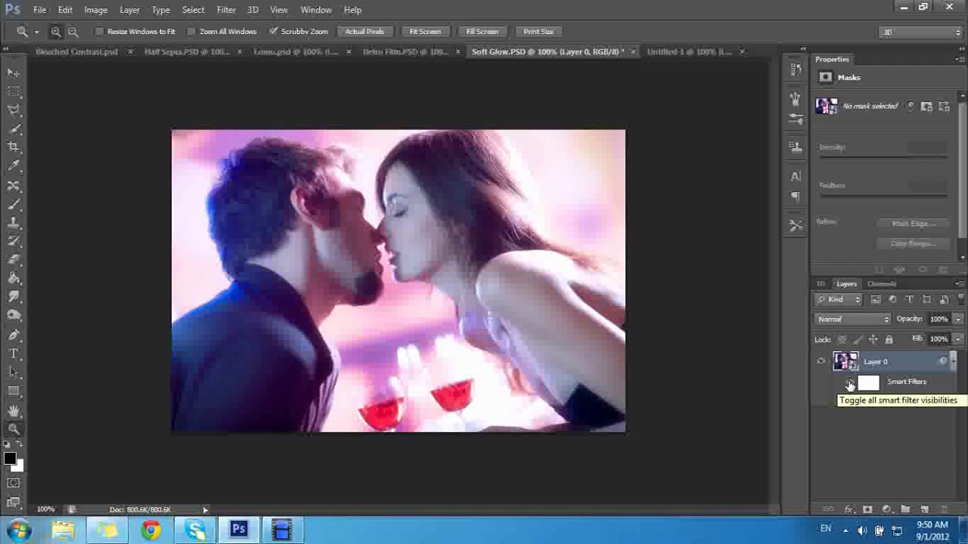
Step: Switch to the Untitled-1 sunset document and toggle Layer 2's visibility to compare the bokeh light effect
{"action": "left_click", "coordinate": [684, 52]}
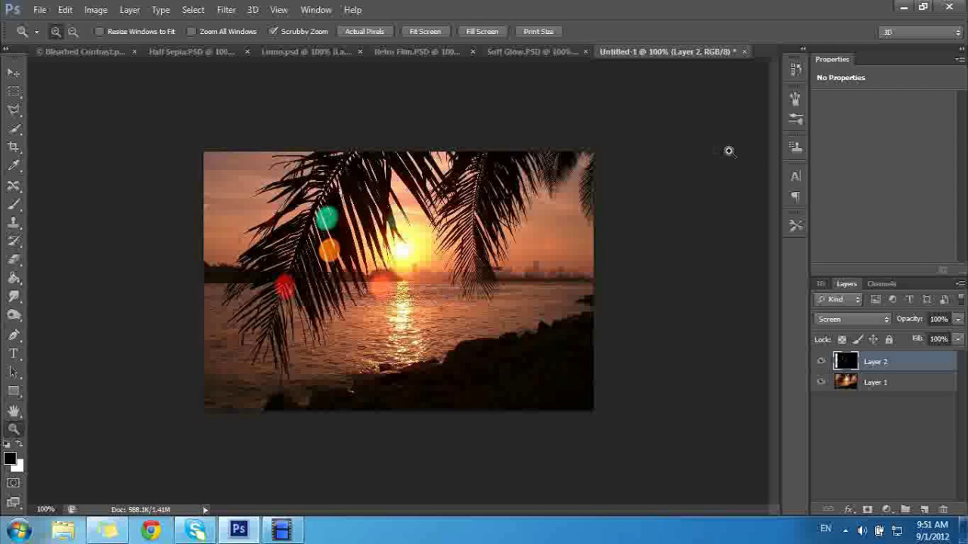
{"action": "left_click", "coordinate": [821, 361]}
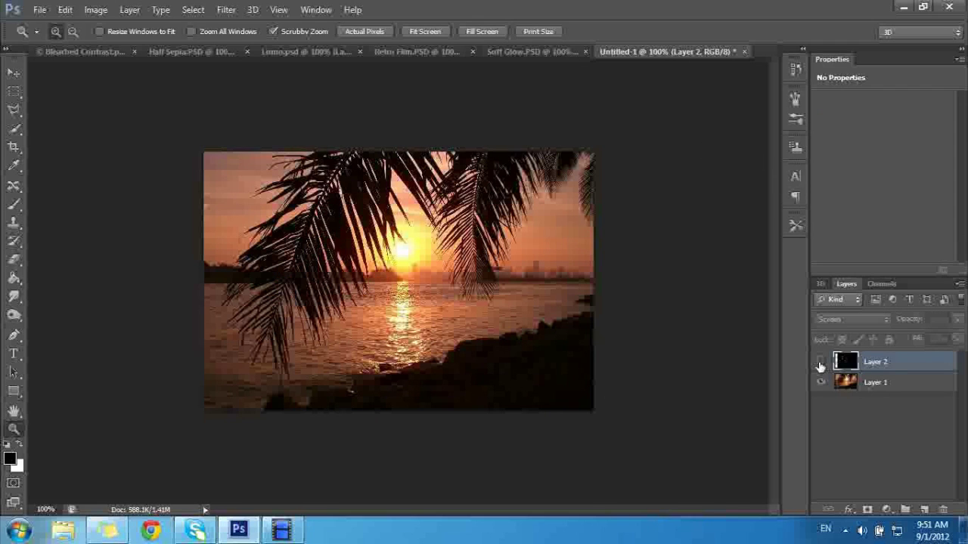
{"action": "left_click", "coordinate": [820, 362]}
{"action": "left_click", "coordinate": [820, 363]}
{"action": "left_click", "coordinate": [821, 363]}
{"action": "left_click", "coordinate": [820, 363]}
{"action": "left_click", "coordinate": [821, 363]}
{"action": "left_click", "coordinate": [820, 363]}
{"action": "left_click", "coordinate": [821, 363]}
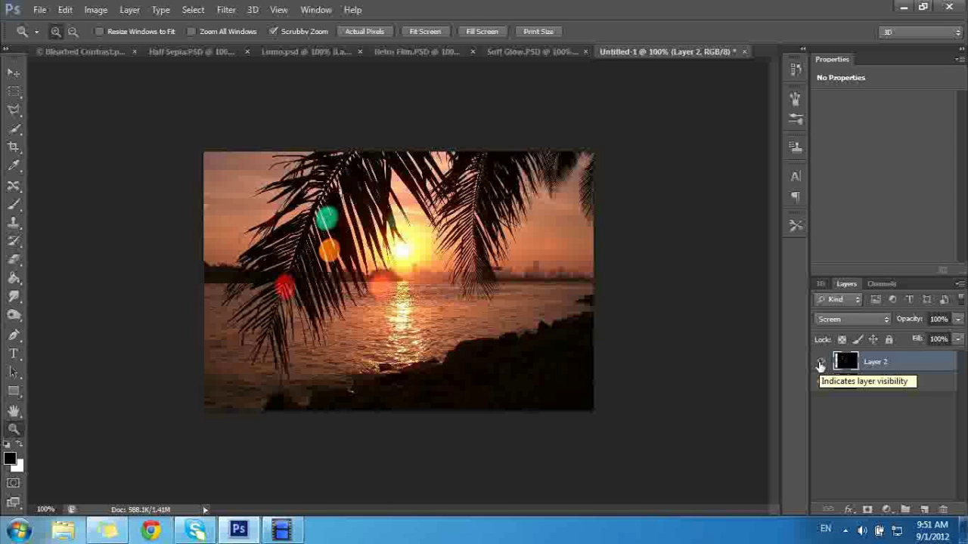
{"action": "left_click", "coordinate": [820, 363]}
{"action": "left_click", "coordinate": [821, 363]}
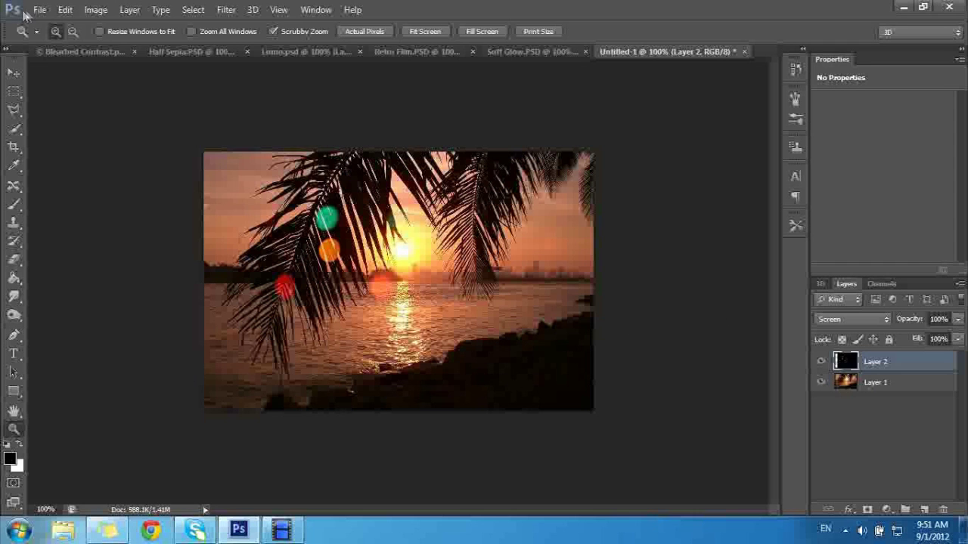
Step: Hide Layer 2 and bring a bokeh image from the Bokeh-Effects folder into the sunset document as a new layer
{"action": "left_click", "coordinate": [820, 361]}
{"action": "left_click", "coordinate": [39, 9]}
{"action": "left_click", "coordinate": [54, 36]}
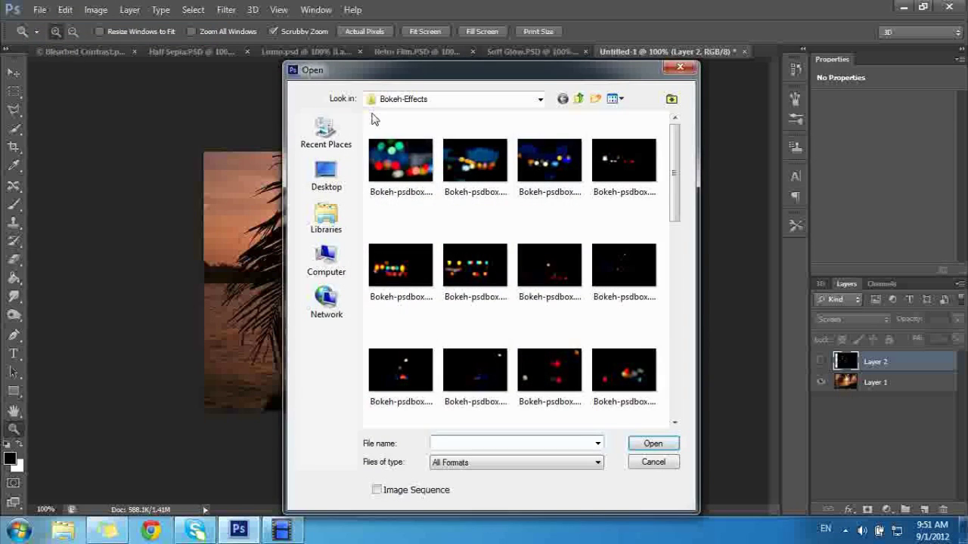
{"action": "scroll", "coordinate": [551, 226], "scroll_direction": "down", "scroll_amount": 3}
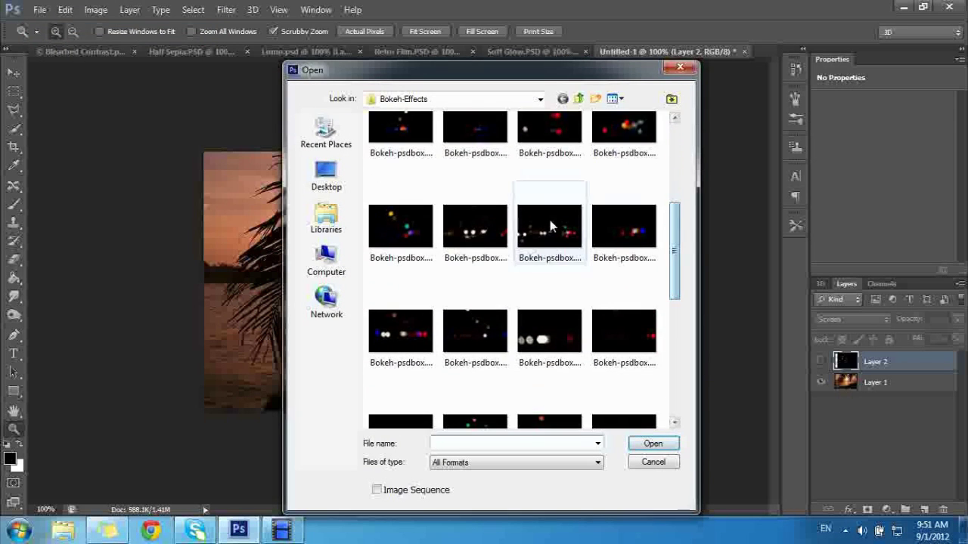
{"action": "double_click", "coordinate": [552, 226]}
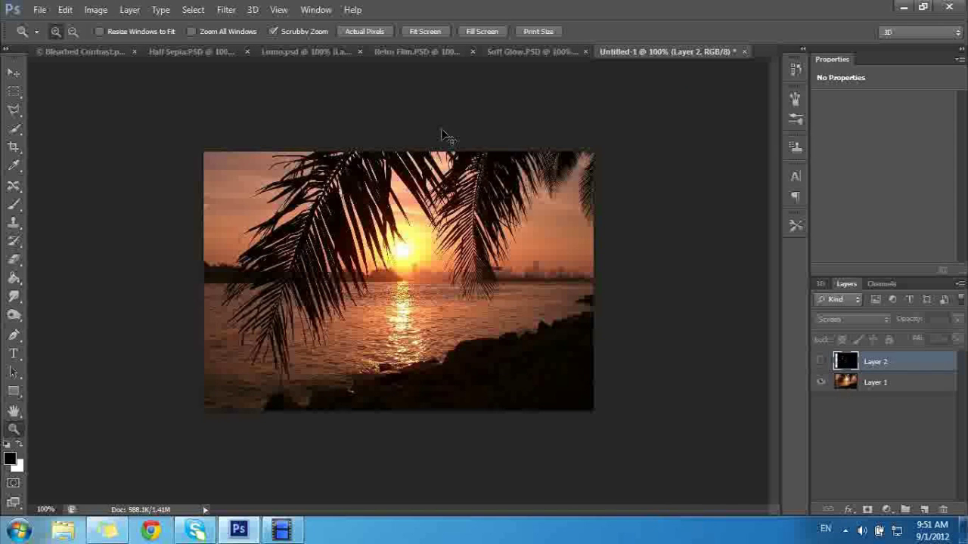
{"action": "key", "text": "ctrl+shift+alt+n"}
{"action": "key", "text": "alt+BackSpace"}
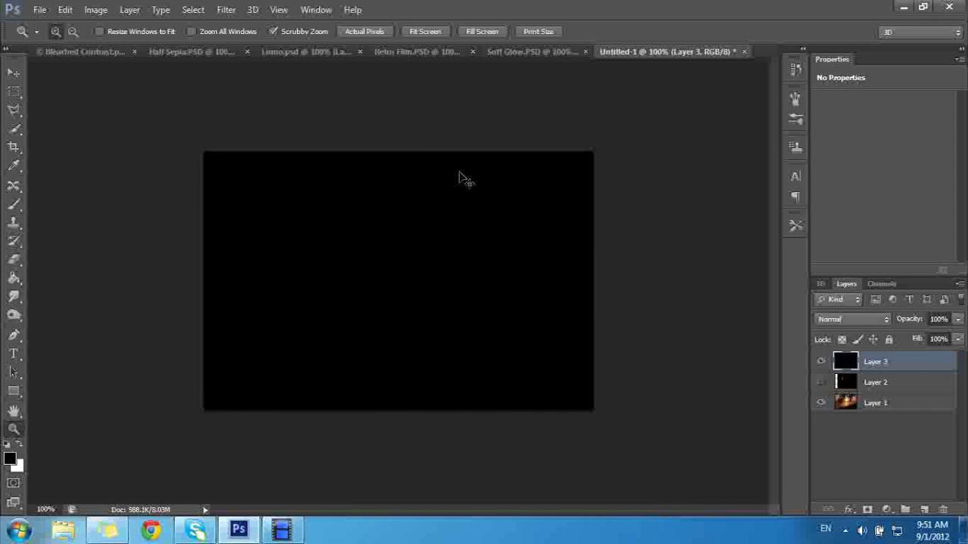
Step: Scale the new bokeh layer to about 18.9% width and 17.5% height so it covers most of the sunset photo
{"action": "key", "text": "ctrl+t"}
{"action": "left_click_drag", "start_coordinate": [201, 148], "coordinate": [233, 194]}
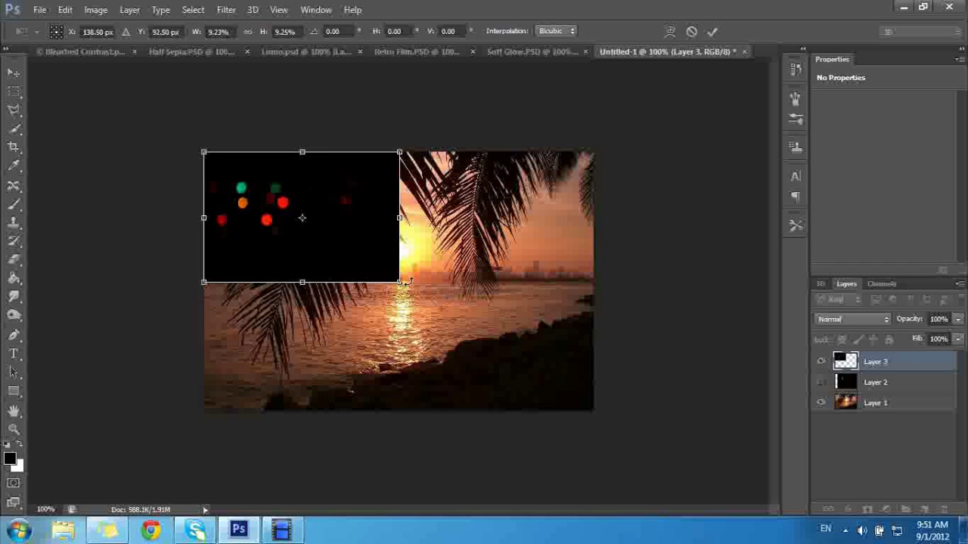
{"action": "left_click_drag", "start_coordinate": [406, 282], "coordinate": [609, 391]}
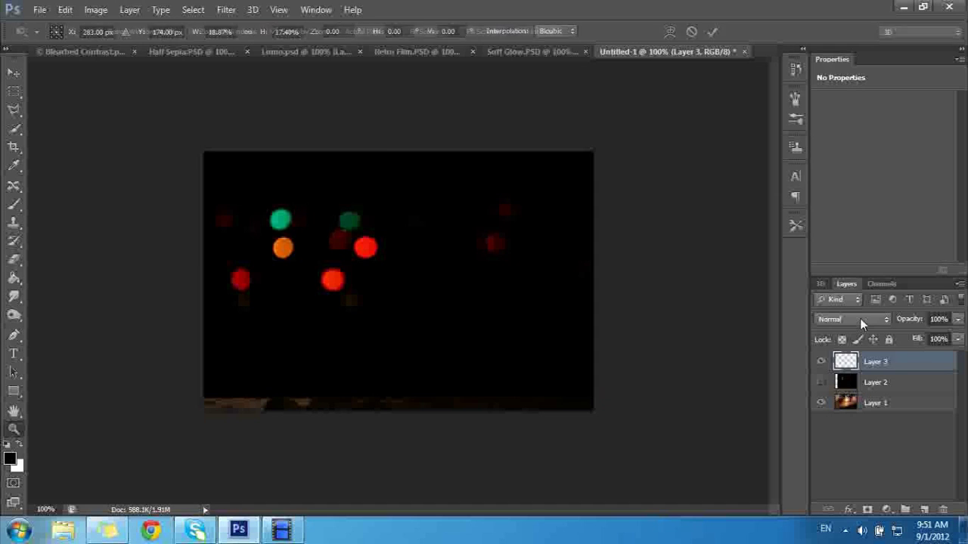
Step: Set Layer 3's blend mode to Screen and toggle Layer 2's visibility to compare the bokeh overlays
{"action": "left_click", "coordinate": [860, 319]}
{"action": "left_click", "coordinate": [824, 121]}
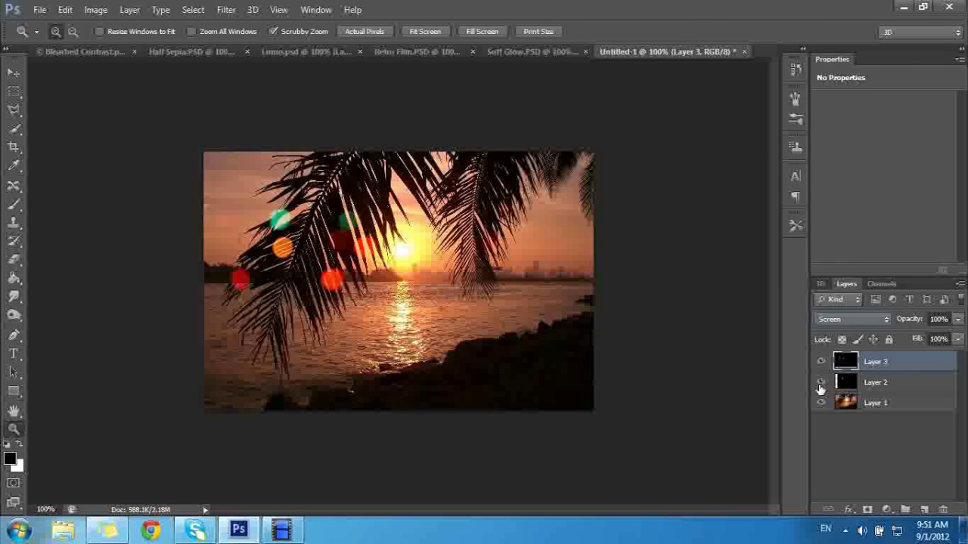
{"action": "left_click", "coordinate": [820, 382]}
{"action": "left_click", "coordinate": [820, 382]}
Step: Review the finished effects in the open documents from Bleached Contrast through to Soft Glow
{"action": "left_click", "coordinate": [72, 52]}
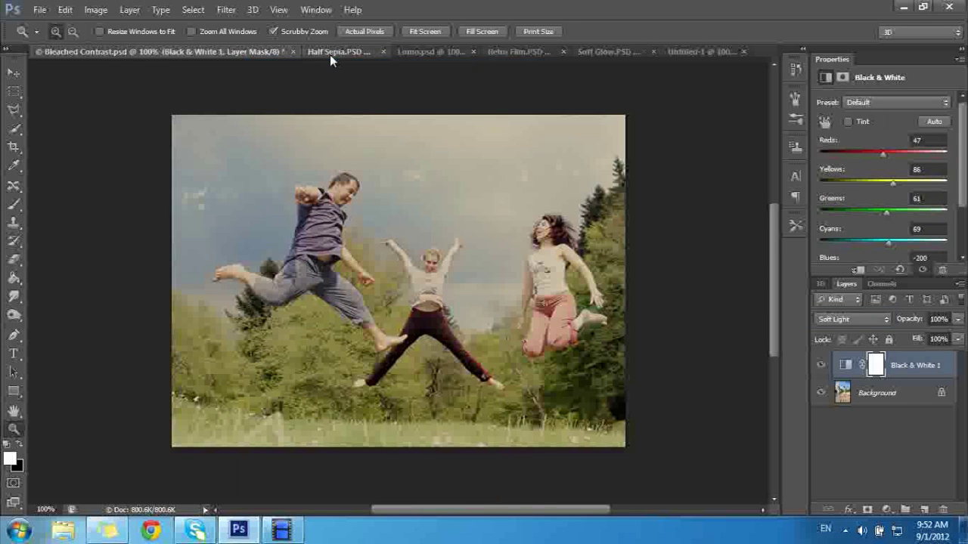
{"action": "left_click", "coordinate": [330, 54]}
{"action": "left_click", "coordinate": [418, 45]}
{"action": "left_click", "coordinate": [484, 45]}
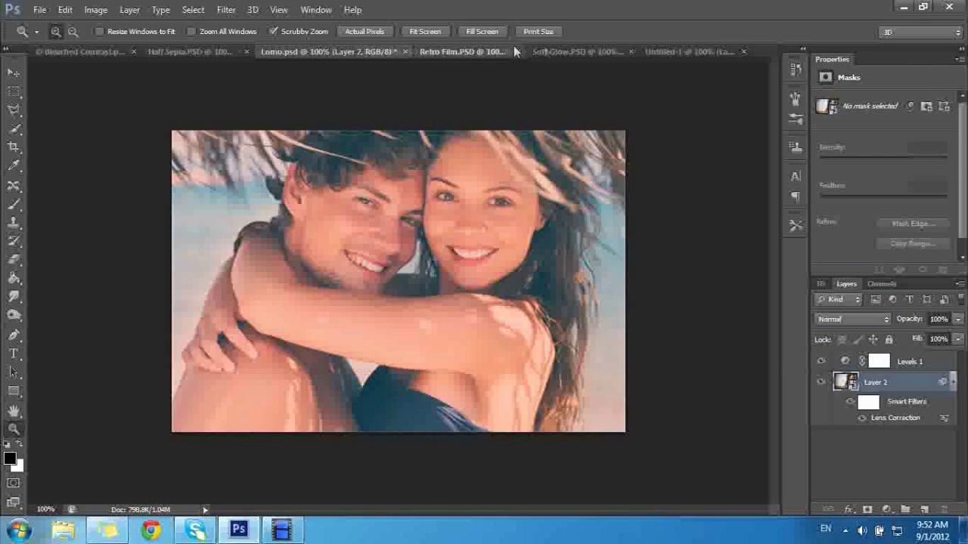
{"action": "left_click", "coordinate": [564, 51]}
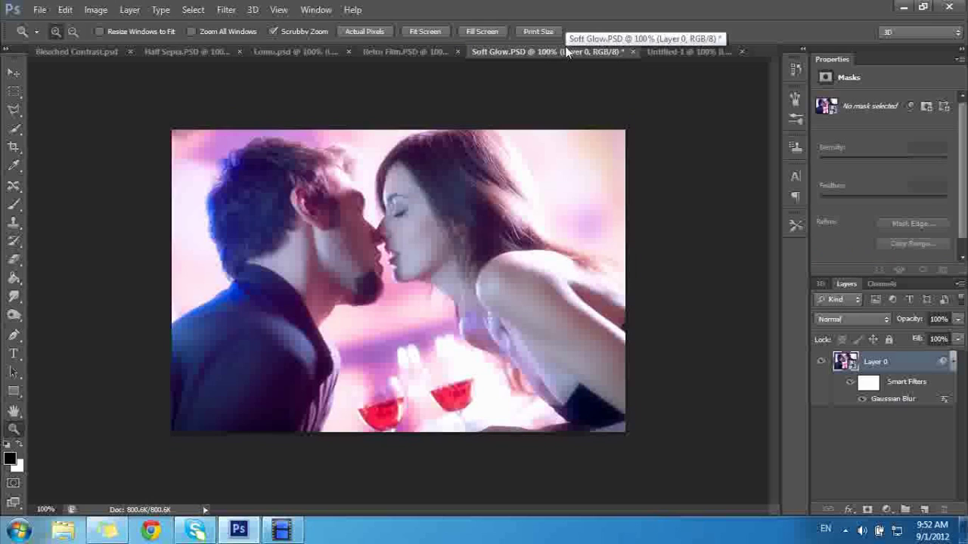